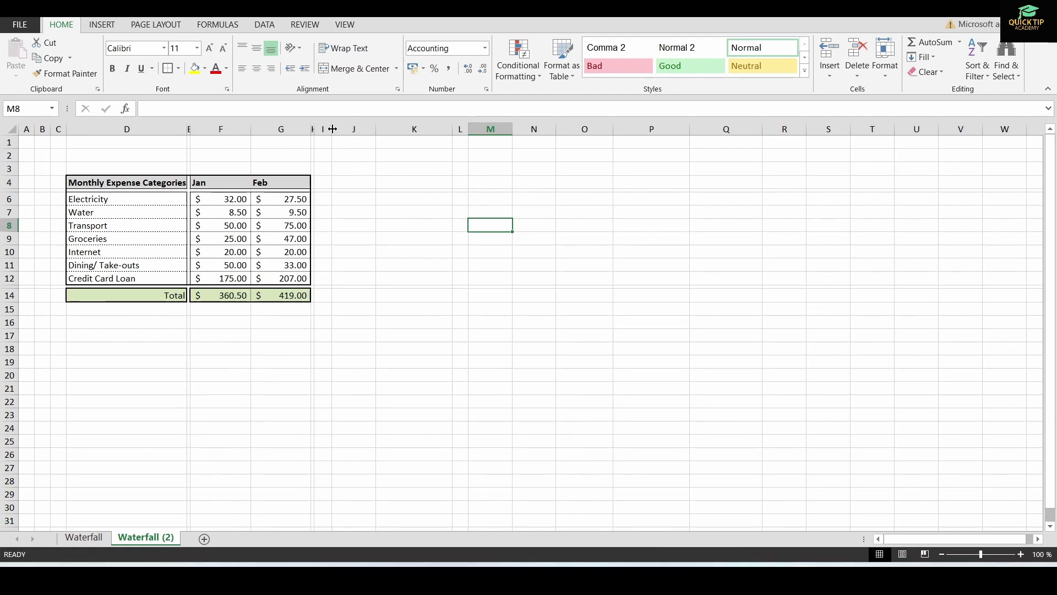
Widen column I and enter the heading Variance in I4 beside the Feb column.
{"action": "left_click_drag", "start_coordinate": [333, 129], "coordinate": [378, 129]}
{"action": "left_click", "coordinate": [346, 183]}
{"action": "type", "text": "Va"}
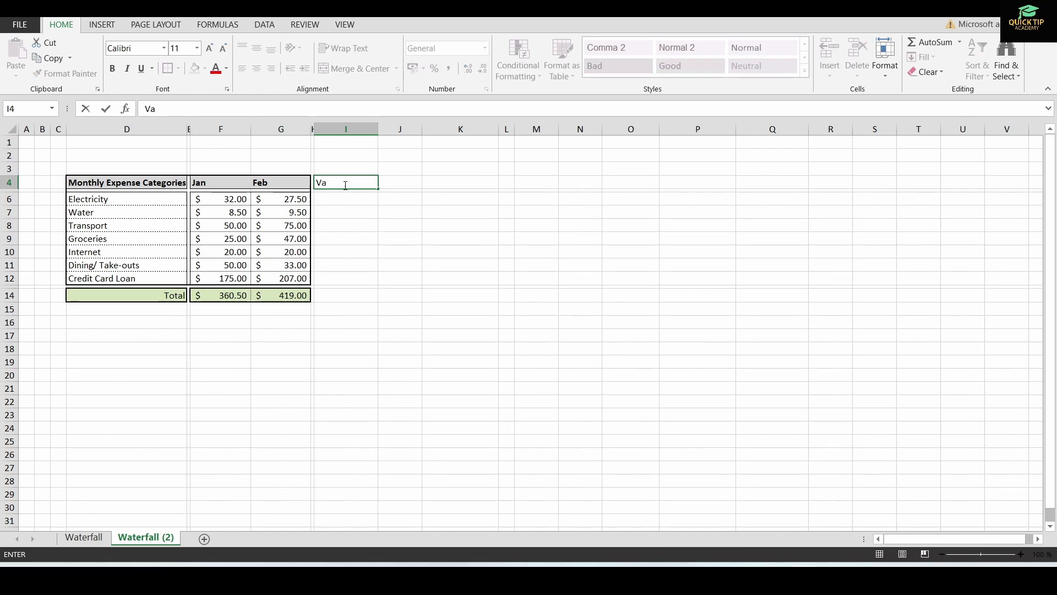
{"action": "type", "text": "riance"}
{"action": "key", "text": "Return"}
Calculate the Electricity variance in I6 with the formula =G6-F6.
{"action": "left_click", "coordinate": [350, 202]}
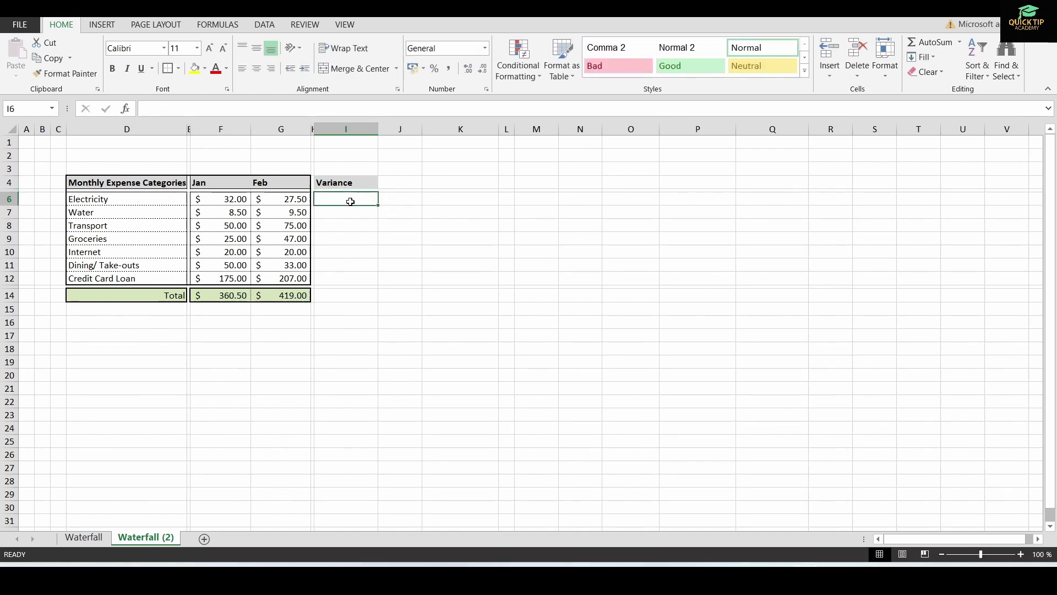
{"action": "type", "text": "="}
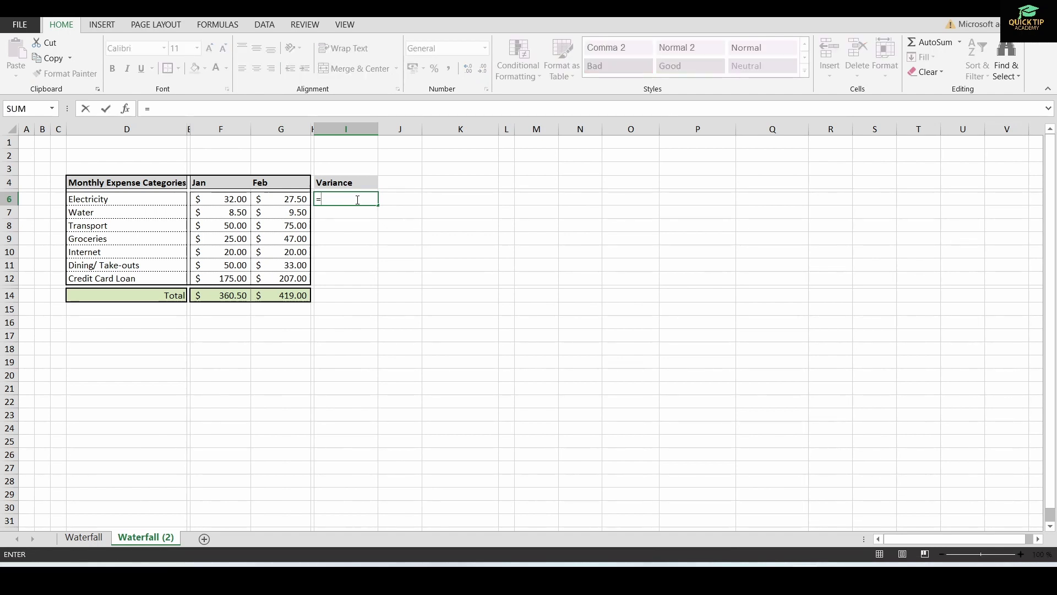
{"action": "left_click", "coordinate": [283, 201]}
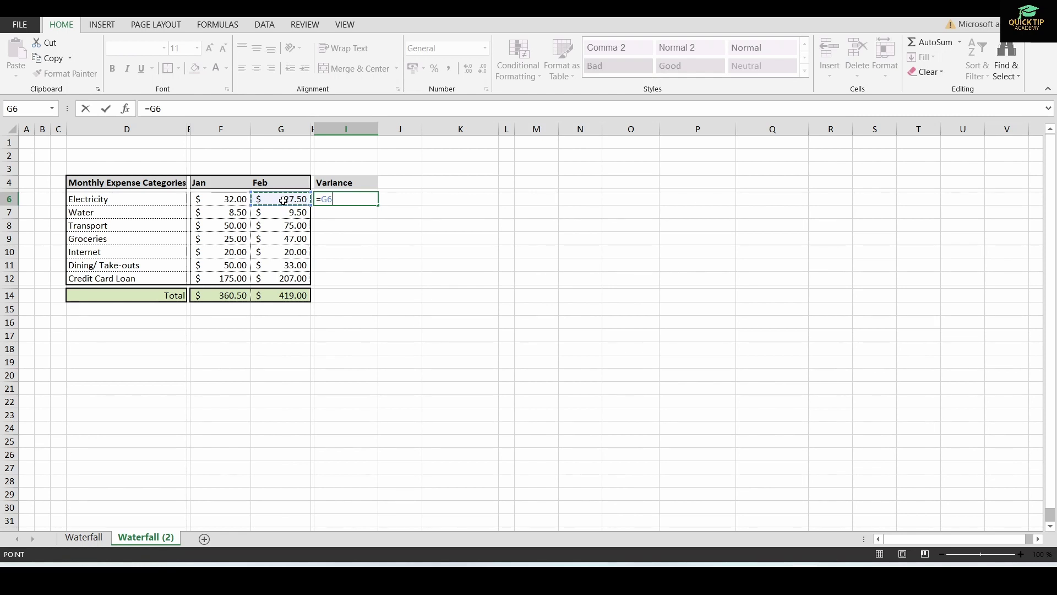
{"action": "type", "text": "-"}
{"action": "left_click", "coordinate": [214, 196]}
{"action": "key", "text": "Return"}
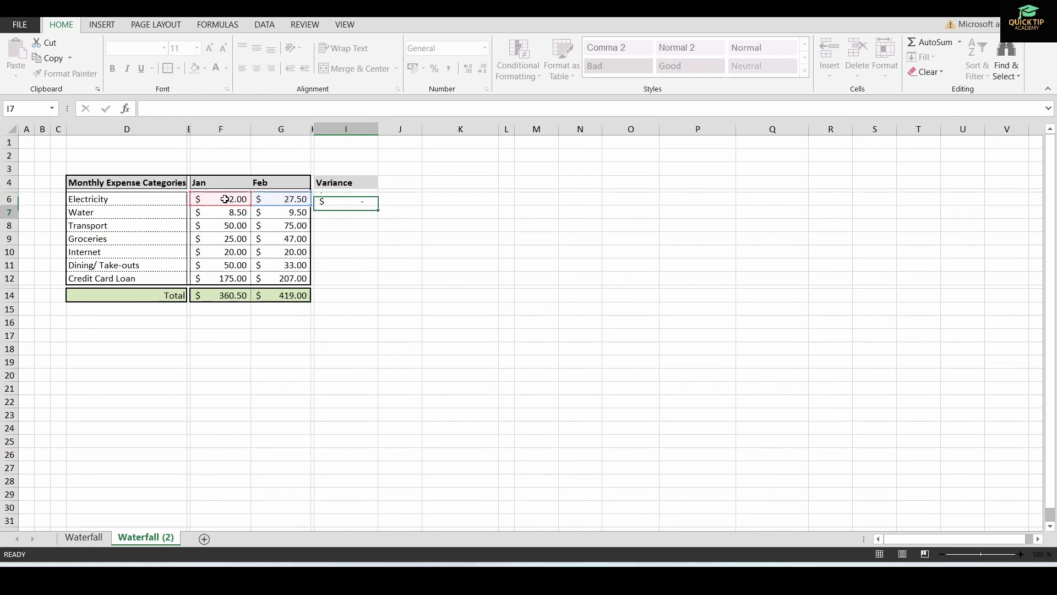
Fill the Electricity variance formula down the Variance column through Credit Card Loan in row 12.
{"action": "left_click", "coordinate": [363, 198]}
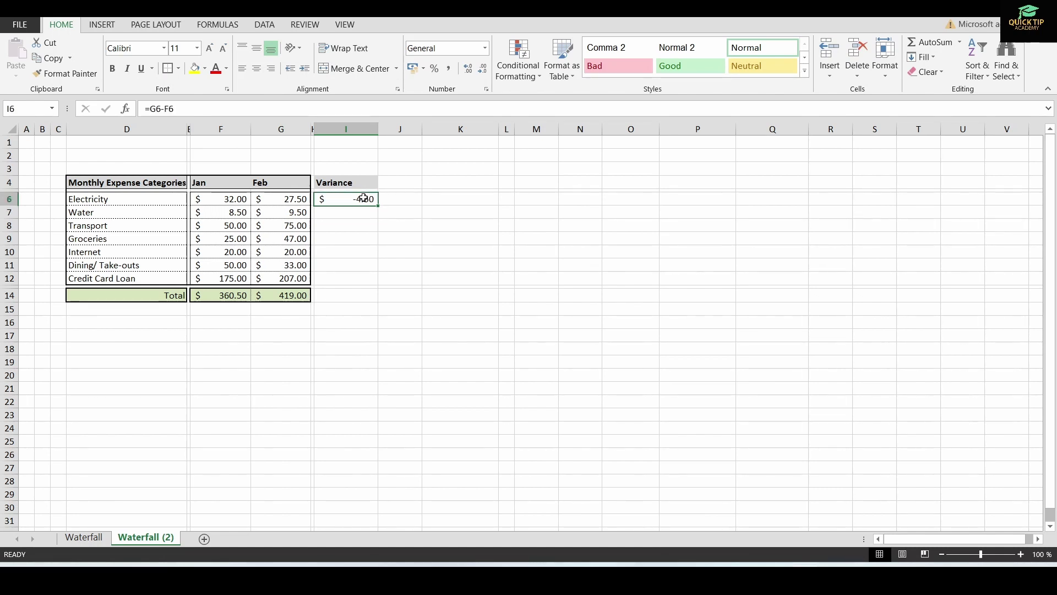
{"action": "left_click_drag", "start_coordinate": [379, 207], "coordinate": [374, 282]}
{"action": "left_click", "coordinate": [431, 222]}
Copy the Credit Card Loan variance formula into the Total row at I14.
{"action": "left_click", "coordinate": [356, 296]}
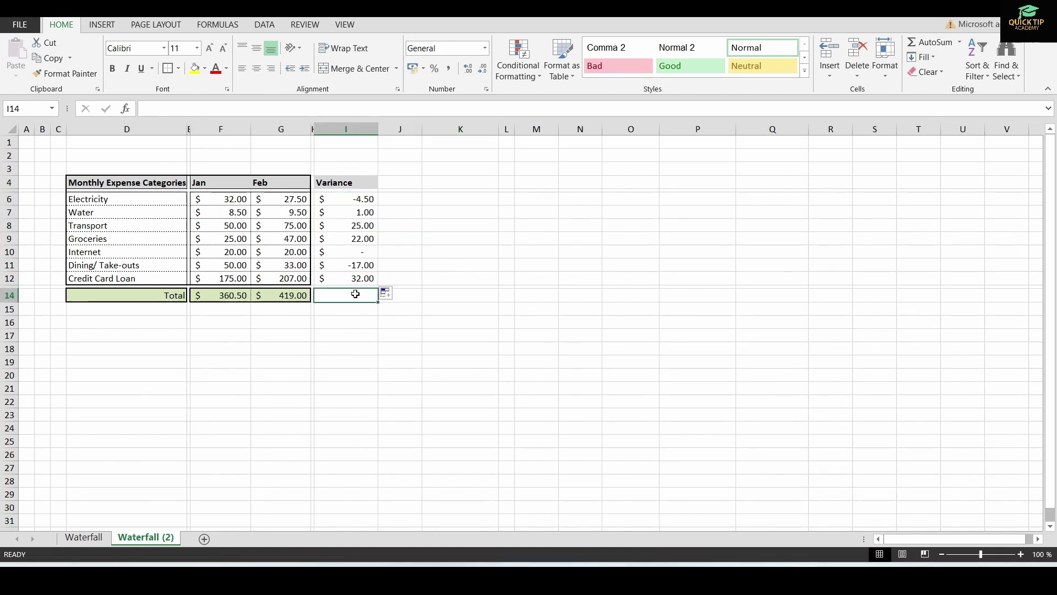
{"action": "key", "text": "Up"}
{"action": "key", "text": "Up"}
{"action": "key", "text": "ctrl+c"}
{"action": "key", "text": "Down"}
{"action": "key", "text": "Down"}
{"action": "key", "text": "Return"}
Apply the expense table's border formatting to the Variance heading and values.
{"action": "left_click", "coordinate": [448, 252]}
{"action": "left_click_drag", "start_coordinate": [280, 199], "coordinate": [281, 278]}
{"action": "left_click", "coordinate": [440, 212]}
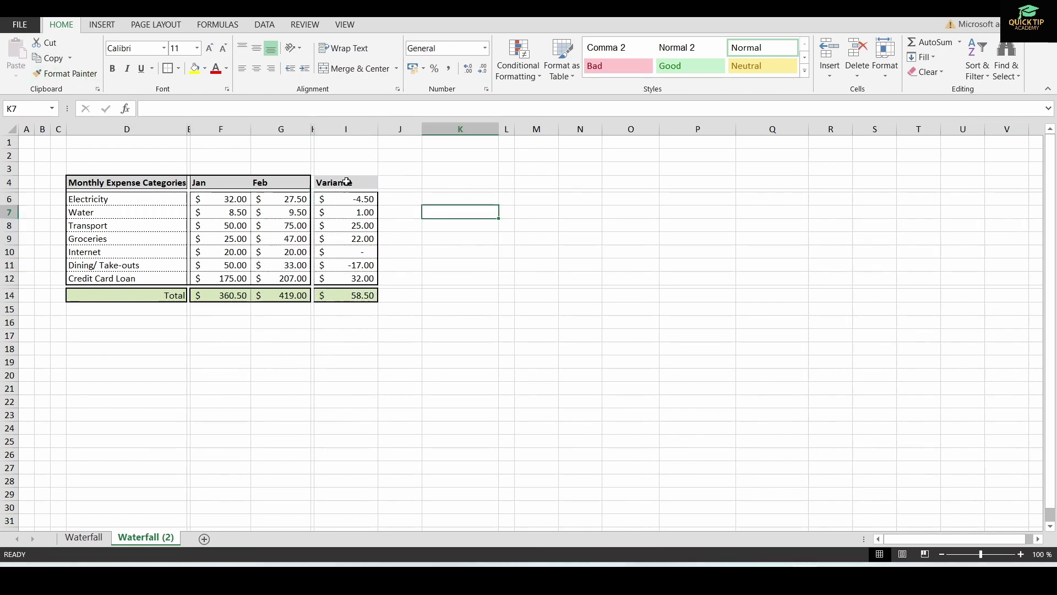
{"action": "left_click", "coordinate": [346, 182]}
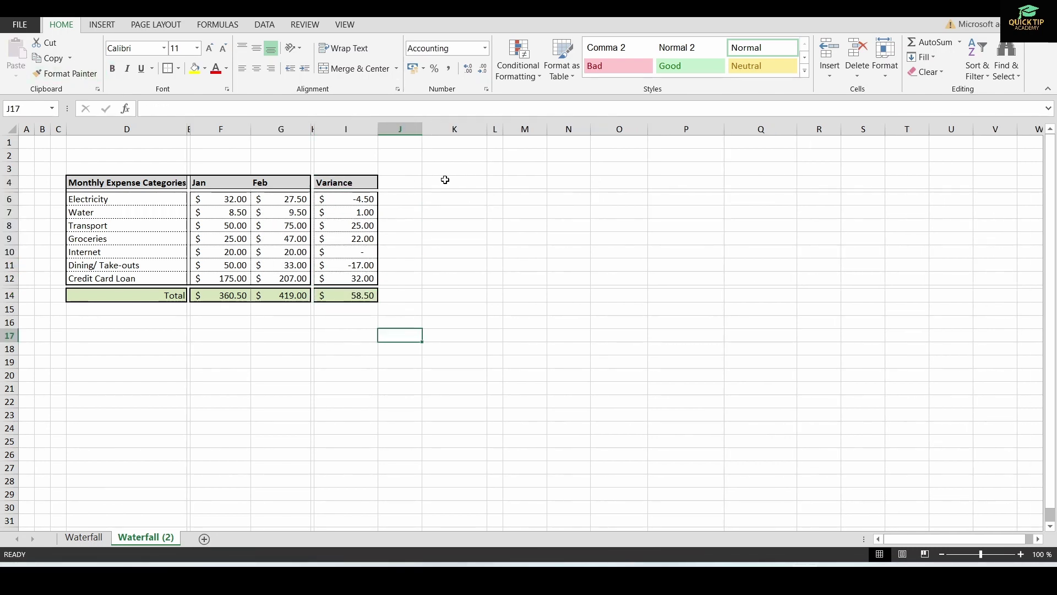
Enter the labels Jan in K4 and Feb in K14 for the chart data table.
{"action": "left_click", "coordinate": [446, 183]}
{"action": "type", "text": "Jan"}
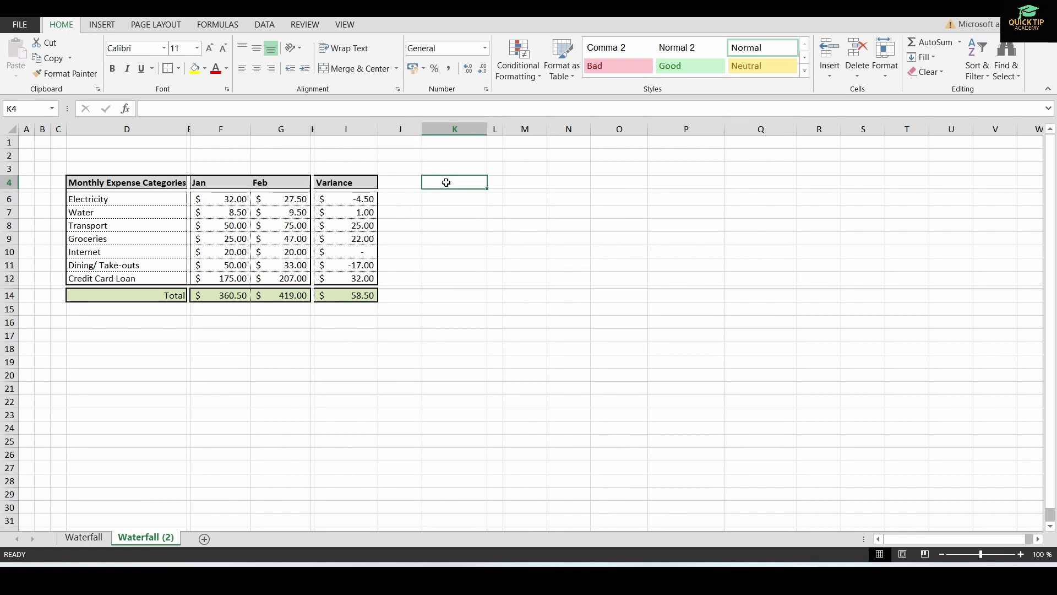
{"action": "left_click", "coordinate": [466, 296]}
{"action": "type", "text": "Feb"}
{"action": "key", "text": "Return"}
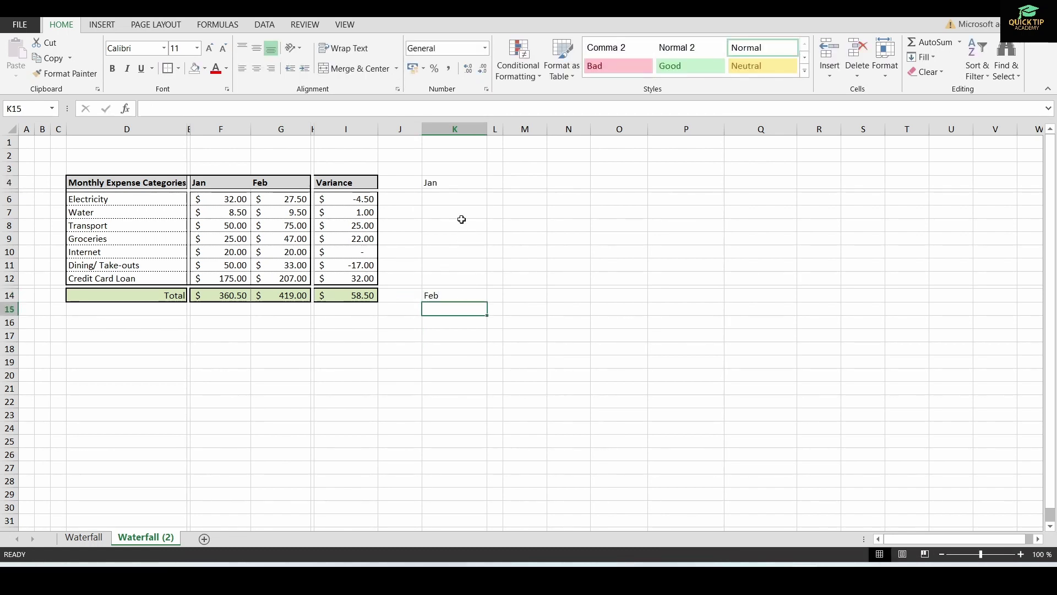
Copy the expense categories from D6:D12, paste them as values starting at K6, and fit column K to its contents.
{"action": "left_click_drag", "start_coordinate": [132, 199], "coordinate": [133, 278]}
{"action": "key", "text": "ctrl+c"}
{"action": "right_click", "coordinate": [440, 200]}
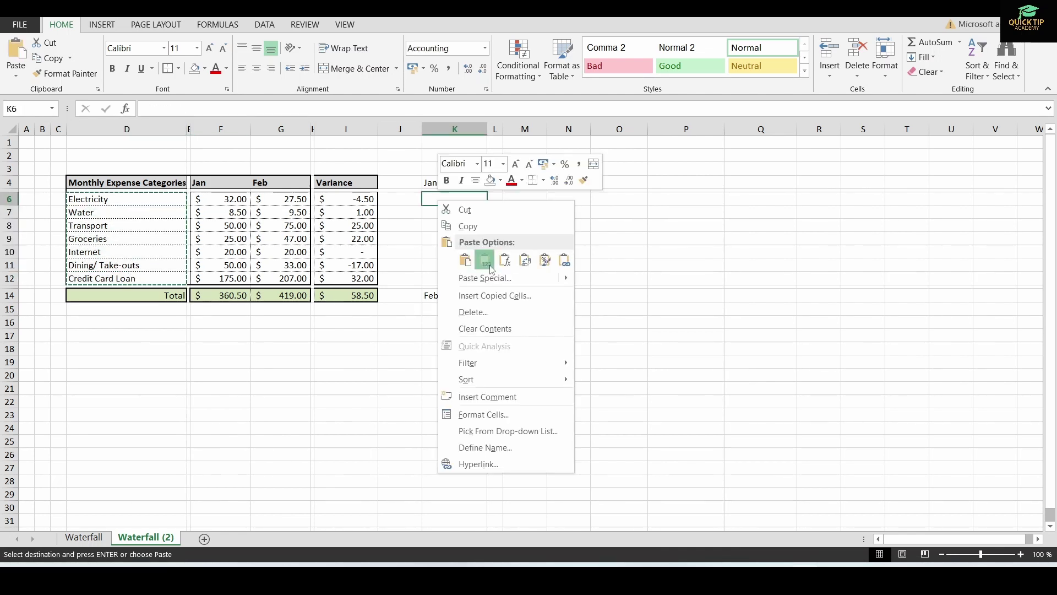
{"action": "left_click", "coordinate": [484, 260]}
{"action": "left_click", "coordinate": [588, 225]}
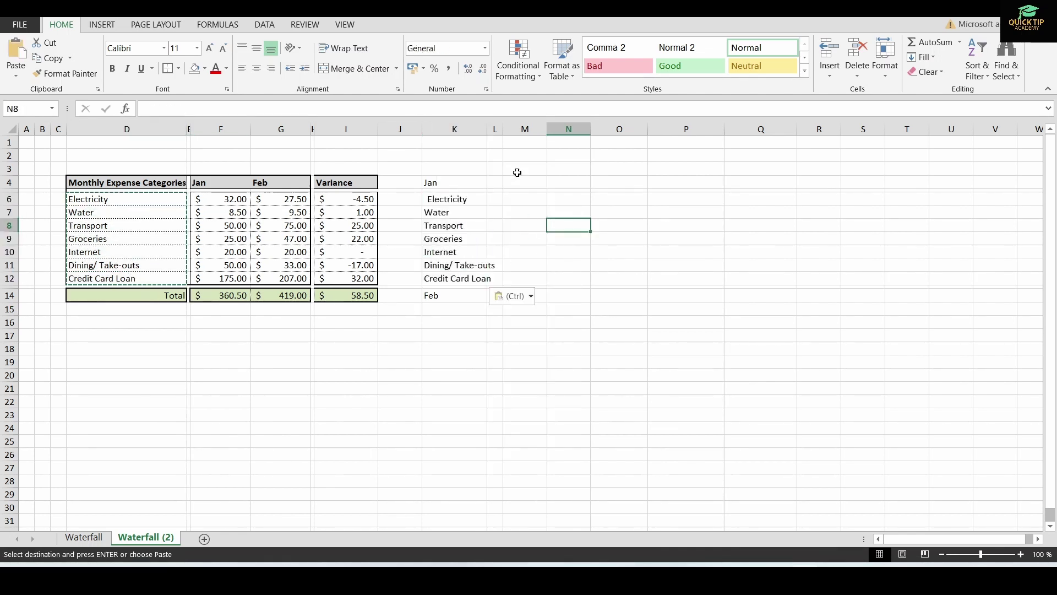
{"action": "double_click", "coordinate": [487, 129]}
Link N4 to the January total with =F14 and N14 to the February total with =G14.
{"action": "left_click", "coordinate": [580, 182]}
{"action": "type", "text": "="}
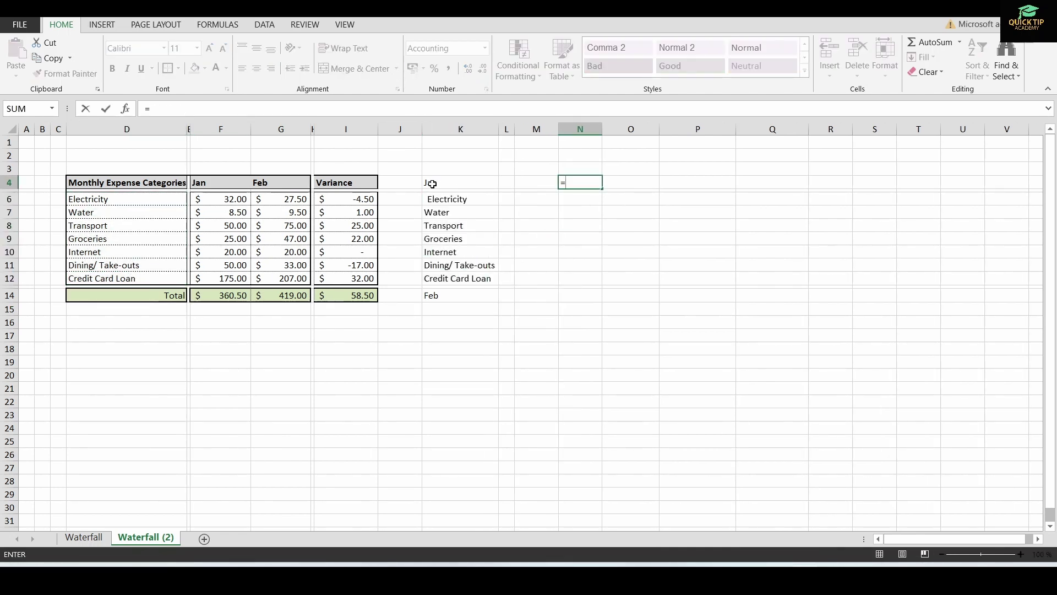
{"action": "left_click", "coordinate": [225, 295]}
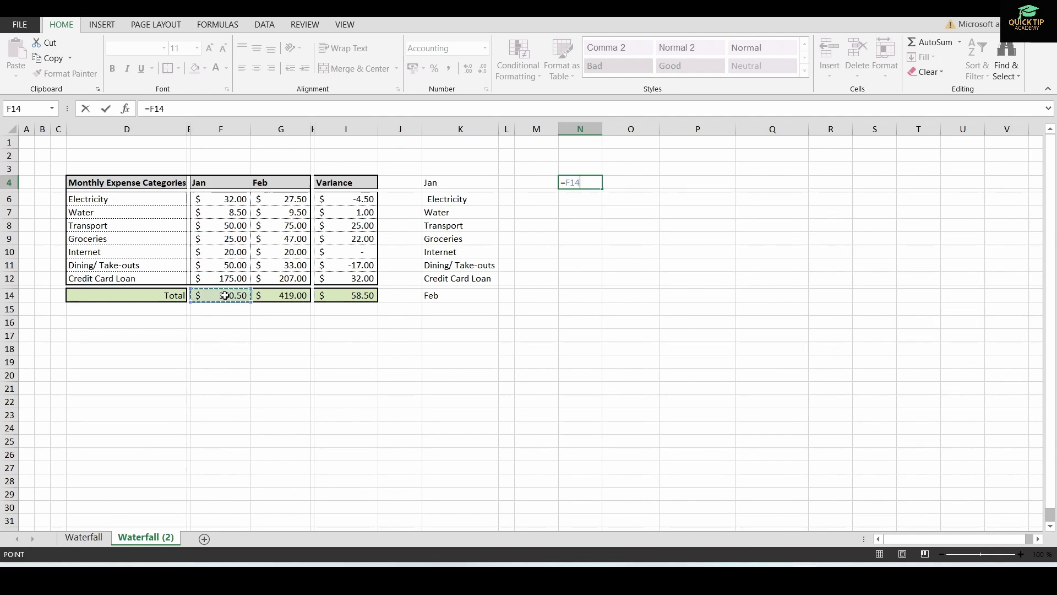
{"action": "key", "text": "Return"}
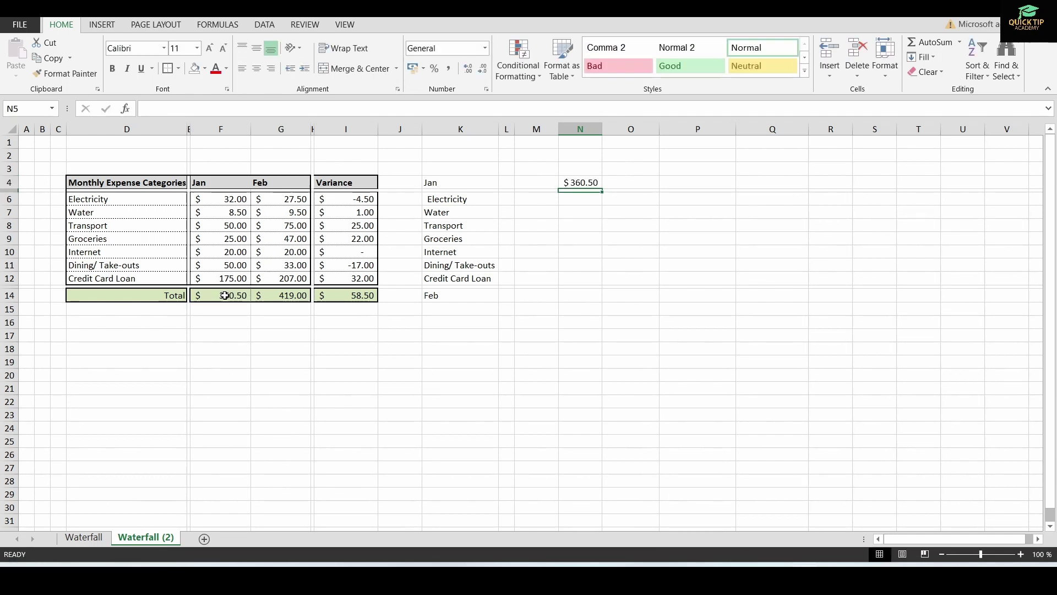
{"action": "left_click", "coordinate": [577, 296]}
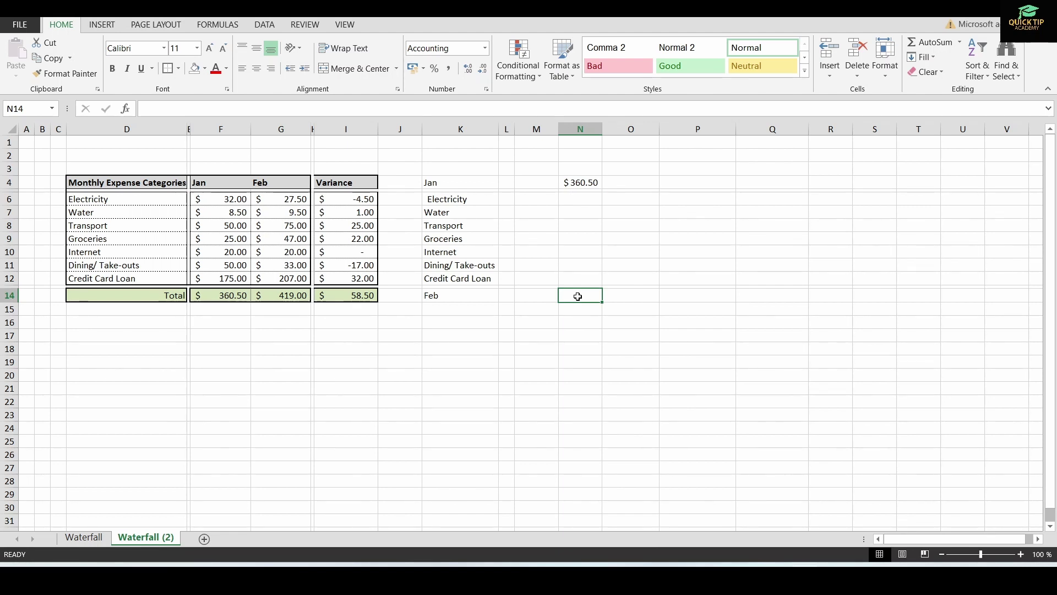
{"action": "type", "text": "="}
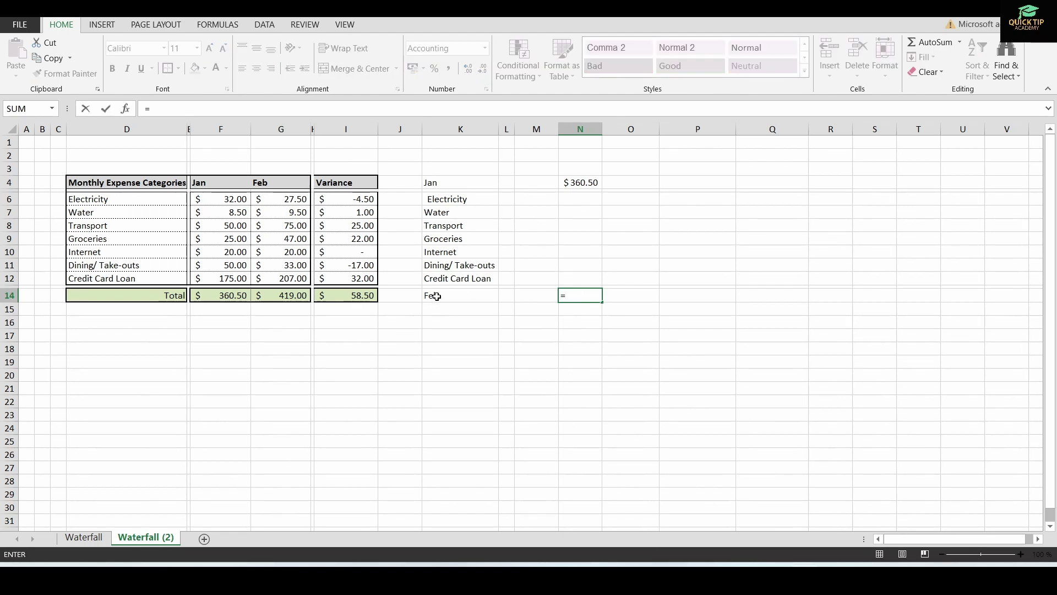
{"action": "left_click", "coordinate": [278, 296]}
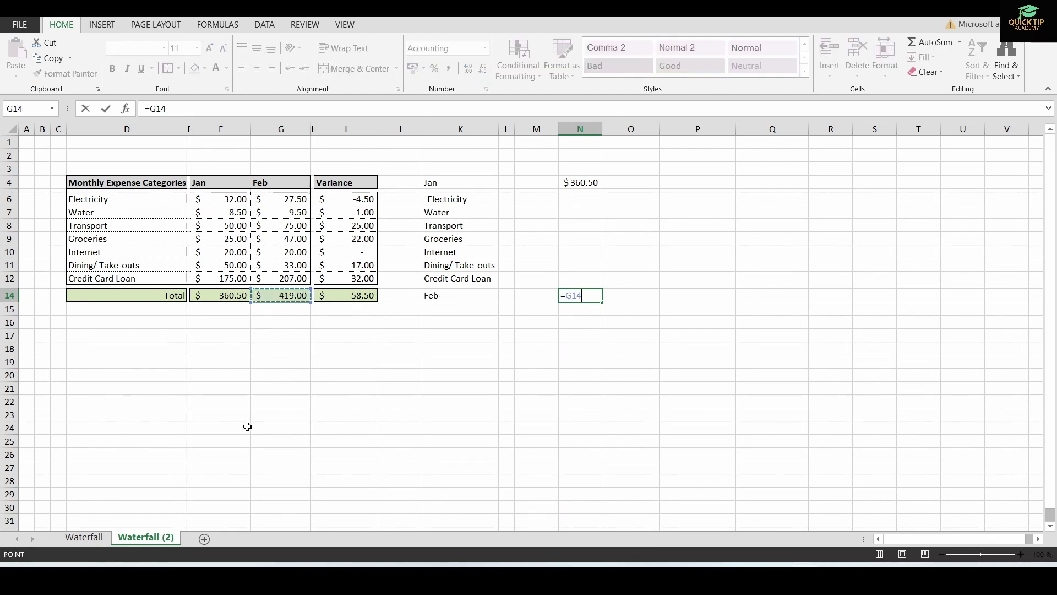
{"action": "key", "text": "Return"}
Enter the column headings (+) in O3 and (-) in P3 as text.
{"action": "left_click", "coordinate": [631, 168]}
{"action": "type", "text": "'("}
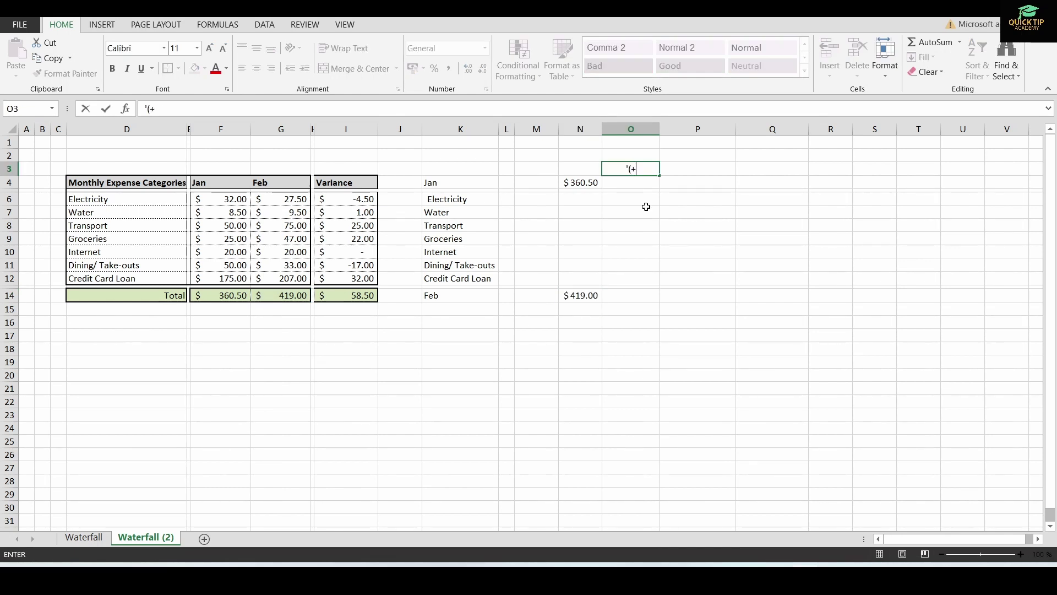
{"action": "type", "text": "+)"}
{"action": "key", "text": "Return"}
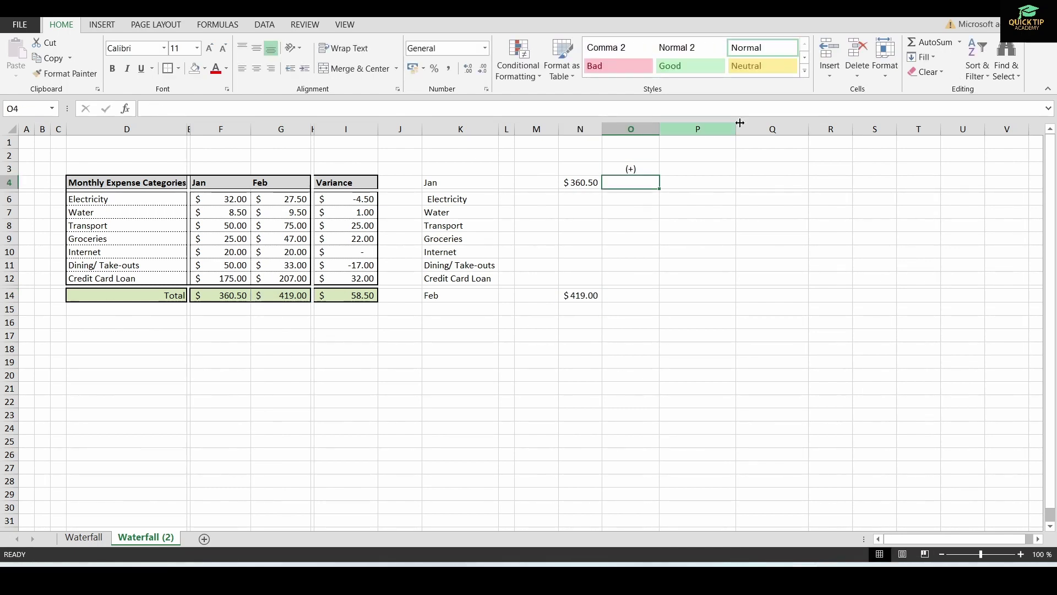
{"action": "left_click", "coordinate": [702, 172]}
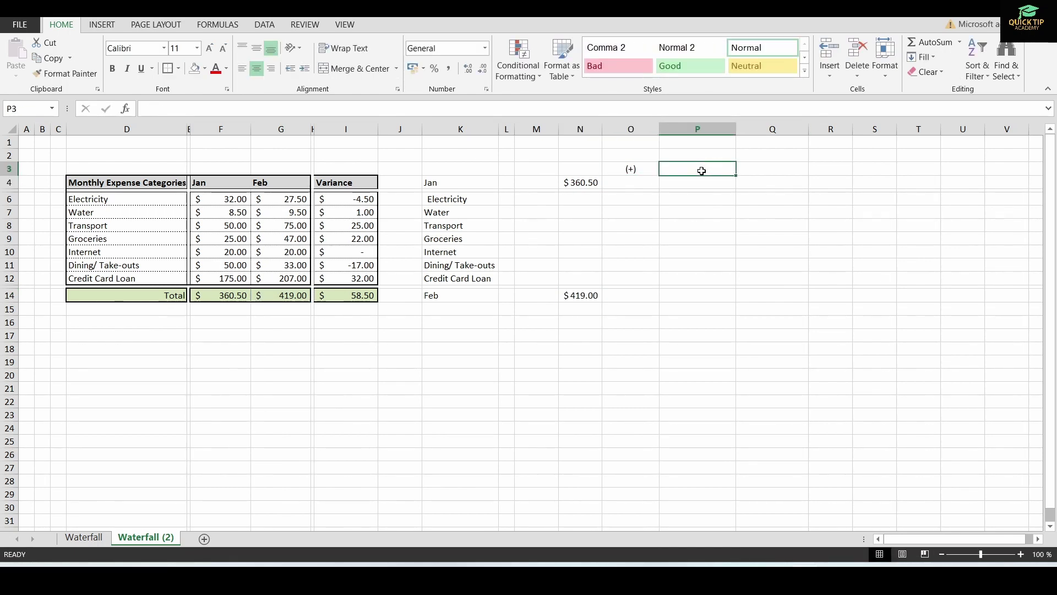
{"action": "type", "text": "'"}
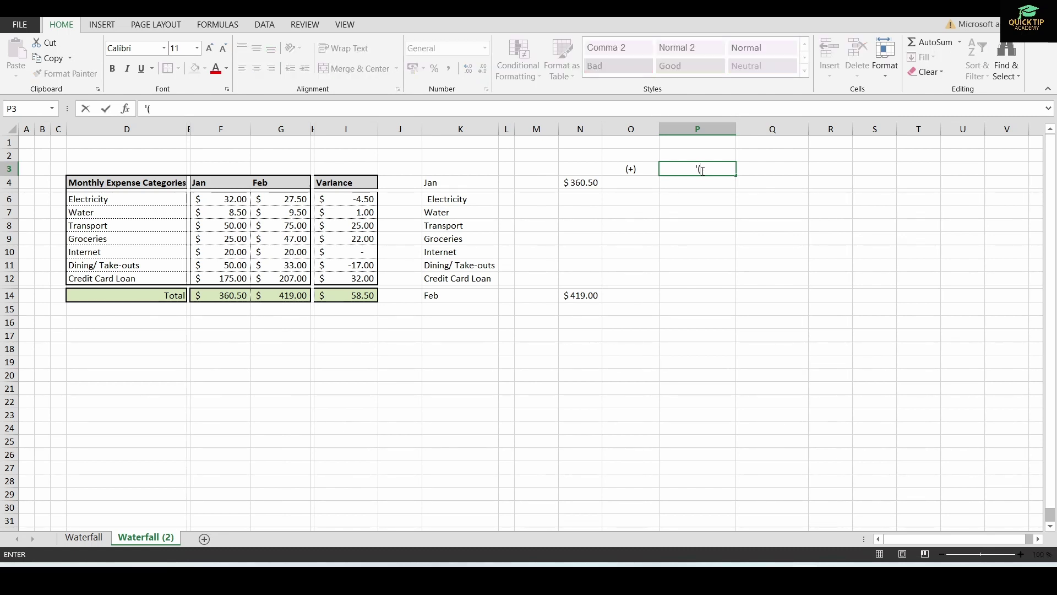
{"action": "type", "text": "(-)"}
{"action": "left_click", "coordinate": [508, 335]}
{"action": "left_click", "coordinate": [581, 380]}
Enter the formula =IF(I6>0,ABS(I6),0) in O6 to return Electricity's positive variance.
{"action": "left_click", "coordinate": [640, 199]}
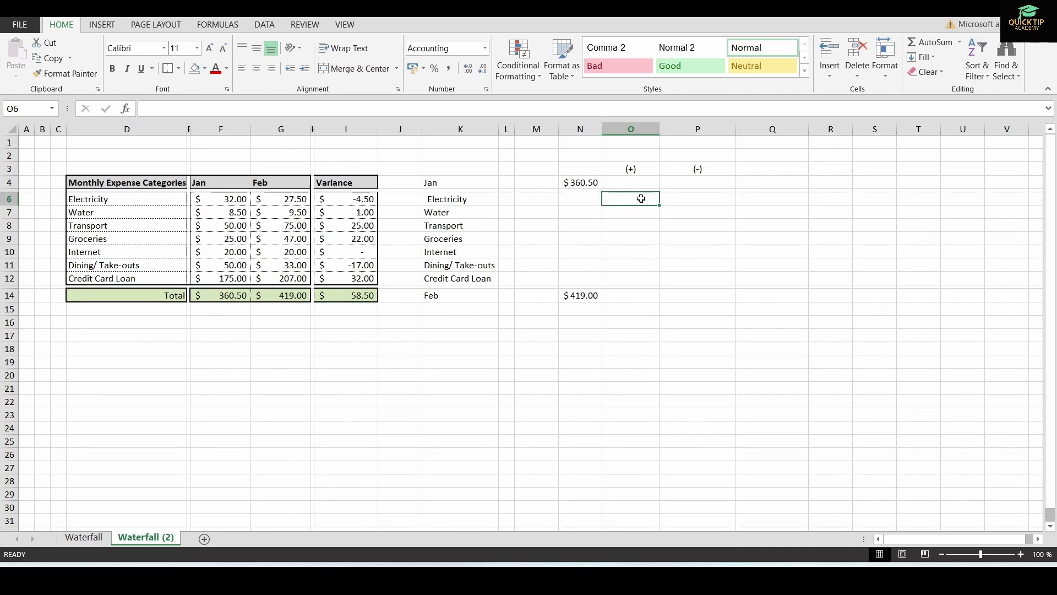
{"action": "type", "text": "=if"}
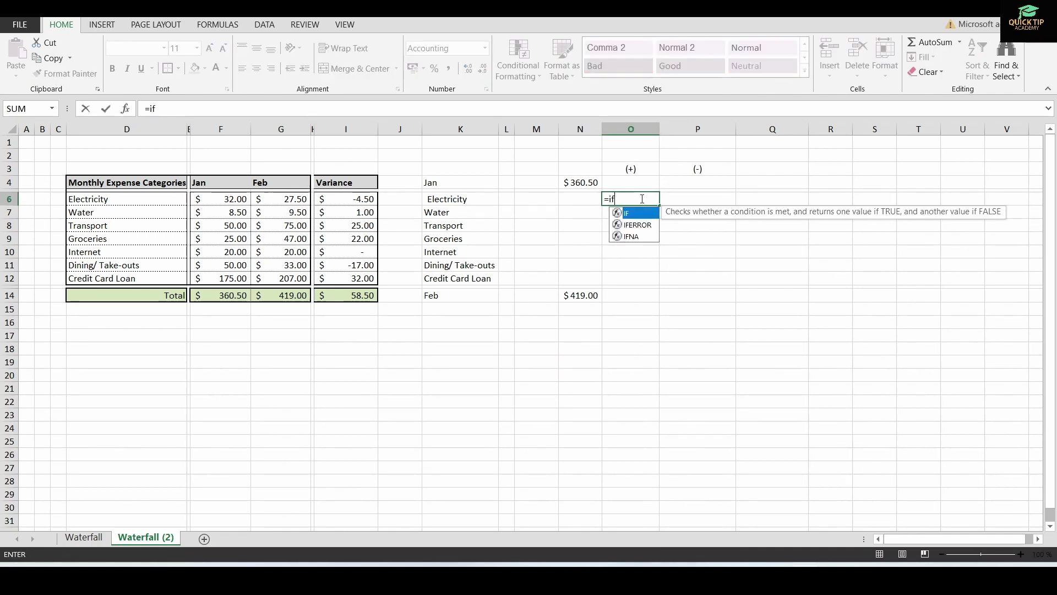
{"action": "double_click", "coordinate": [634, 218]}
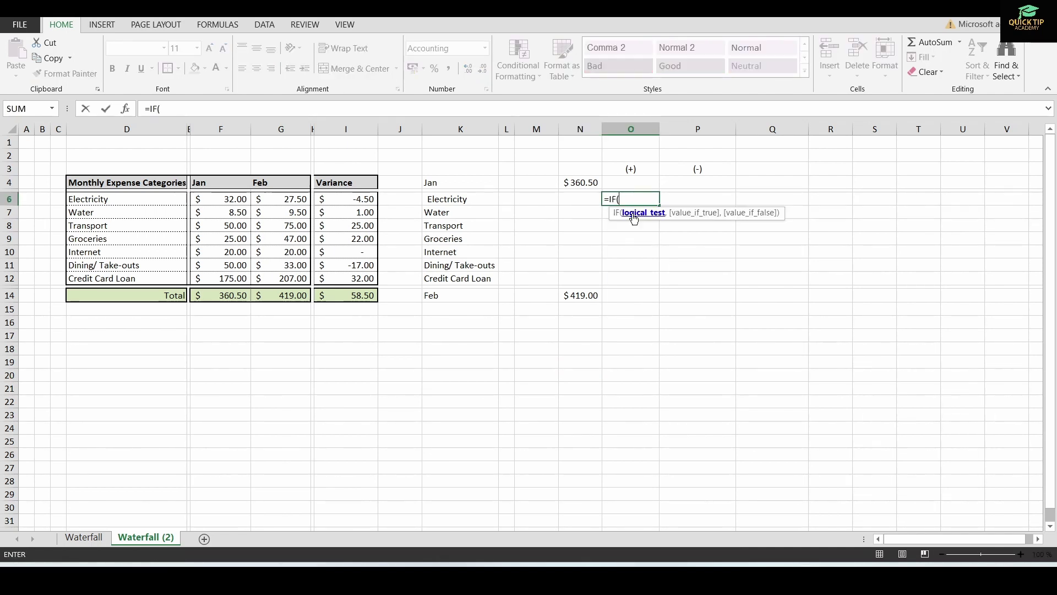
{"action": "left_click", "coordinate": [363, 199]}
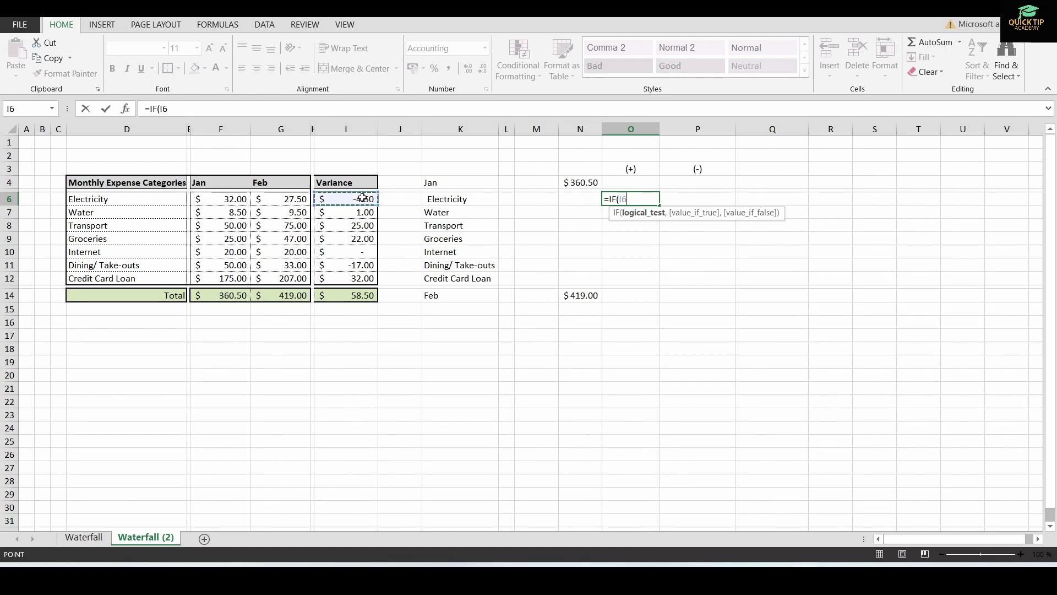
{"action": "type", "text": ">0,"}
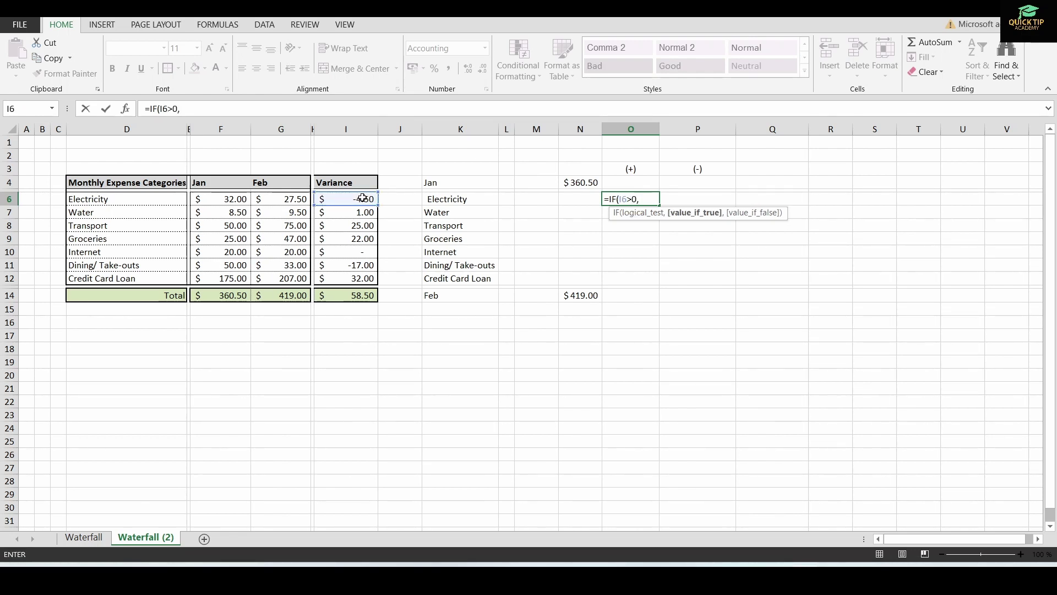
{"action": "type", "text": "ab"}
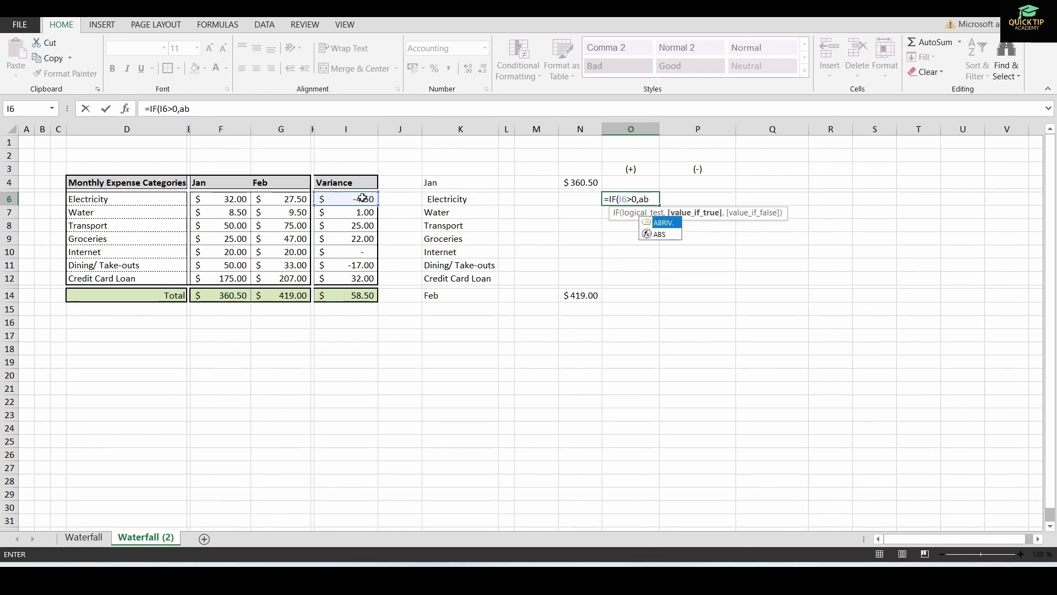
{"action": "double_click", "coordinate": [660, 234]}
{"action": "left_click", "coordinate": [341, 198]}
{"action": "type", "text": "),"}
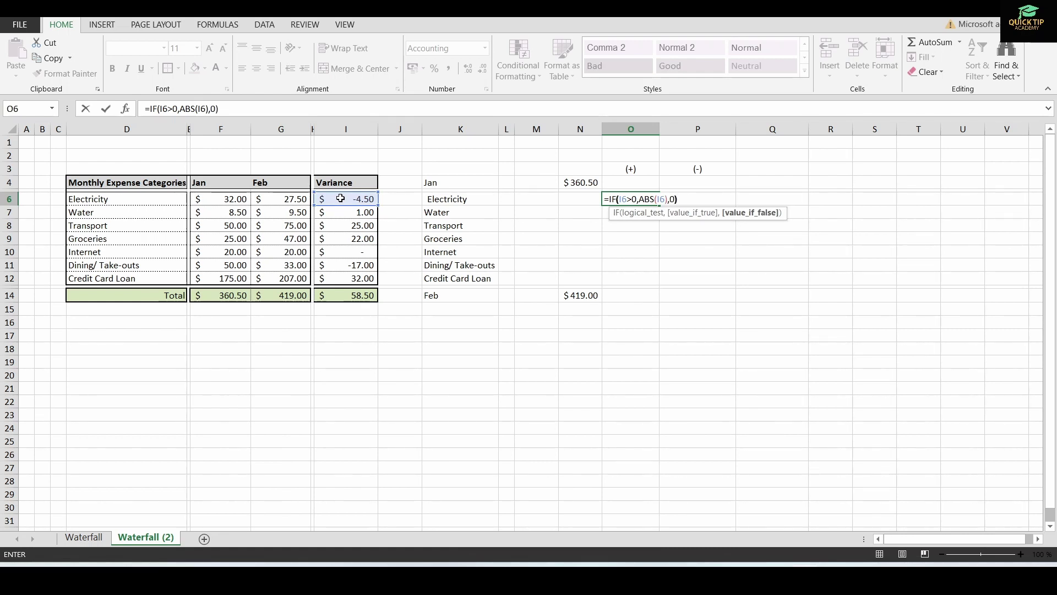
{"action": "type", "text": "0)"}
{"action": "key", "text": "Return"}
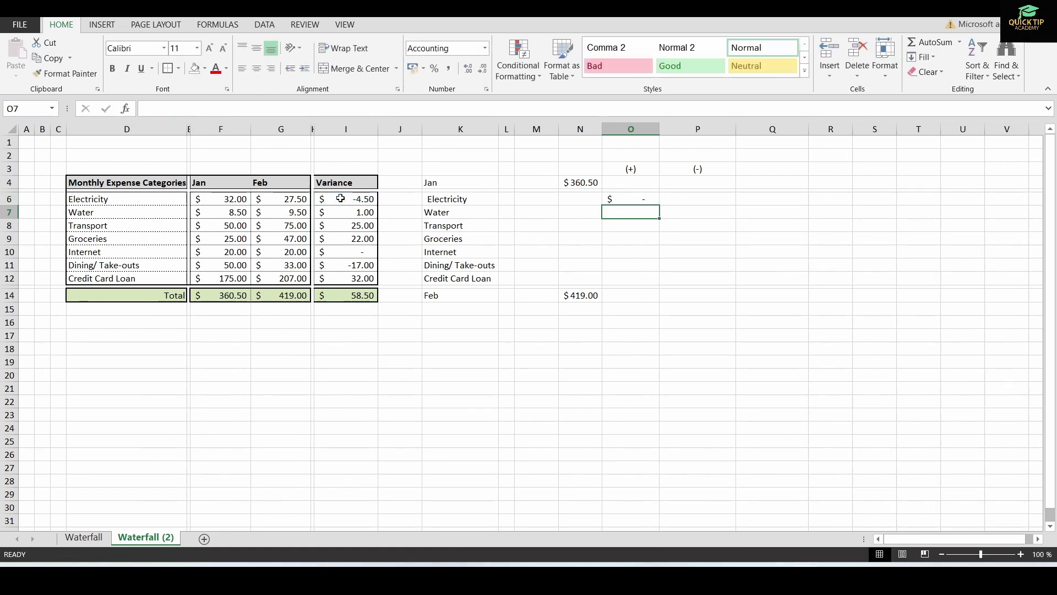
Enter =IF(I6<0,ABS(I6),0) in P6 for Electricity's negative variance and fill the O6:P6 formulas down to row 12.
{"action": "left_click", "coordinate": [708, 198]}
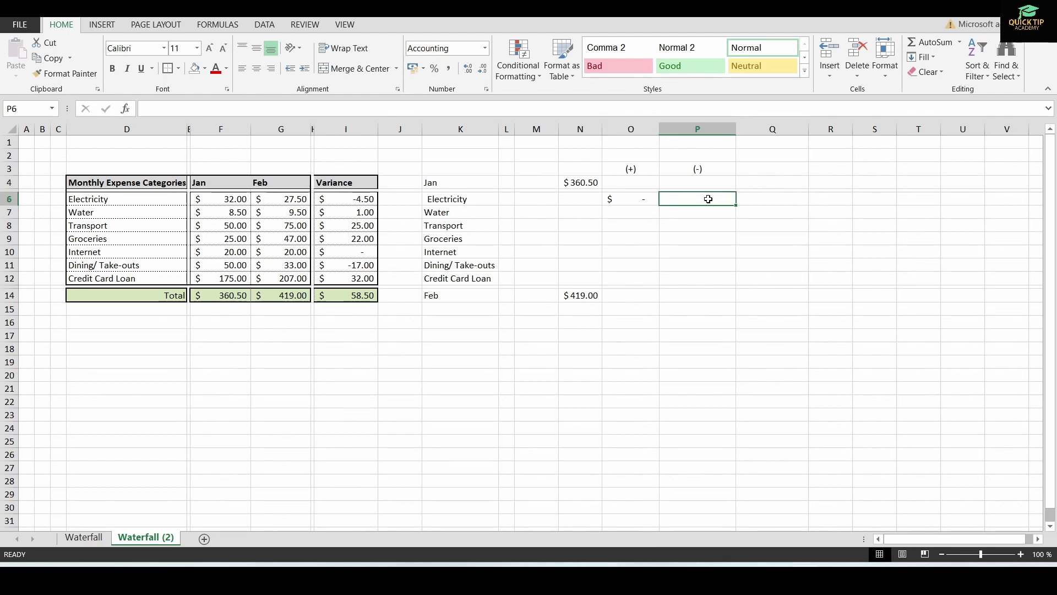
{"action": "type", "text": "=if"}
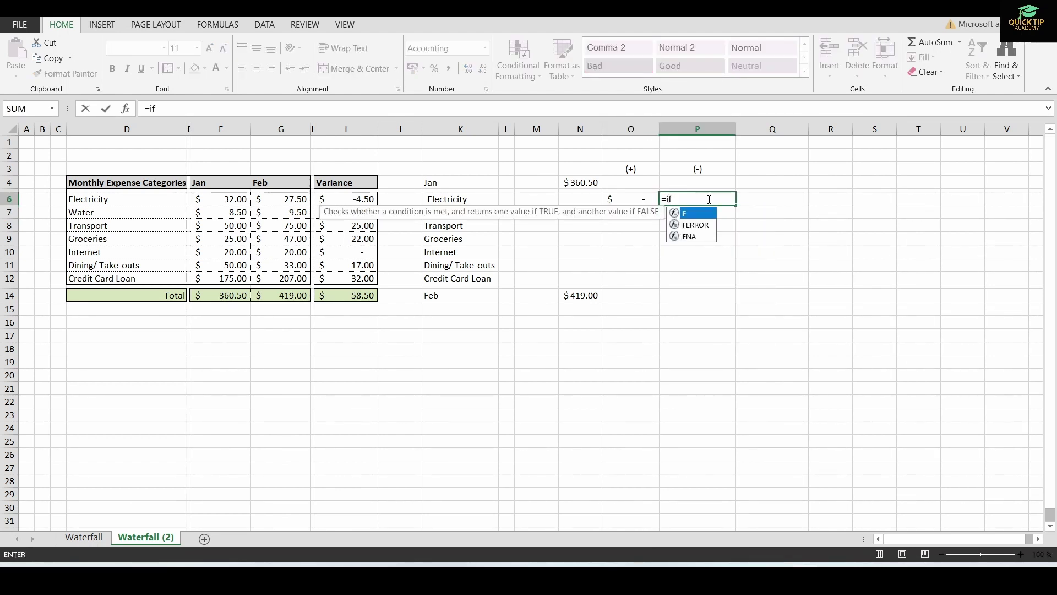
{"action": "key", "text": "Tab"}
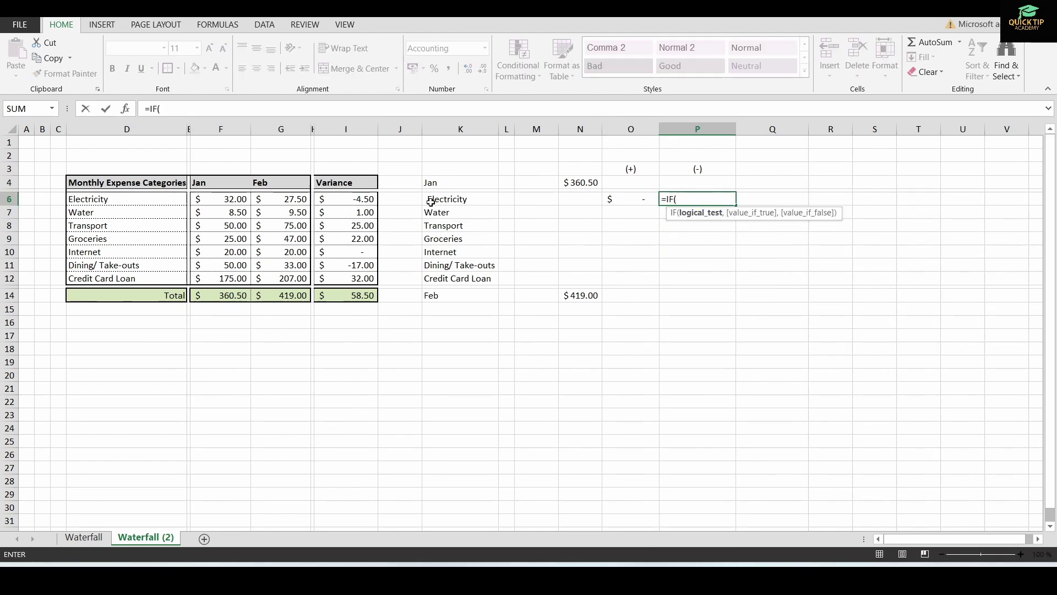
{"action": "left_click", "coordinate": [354, 201]}
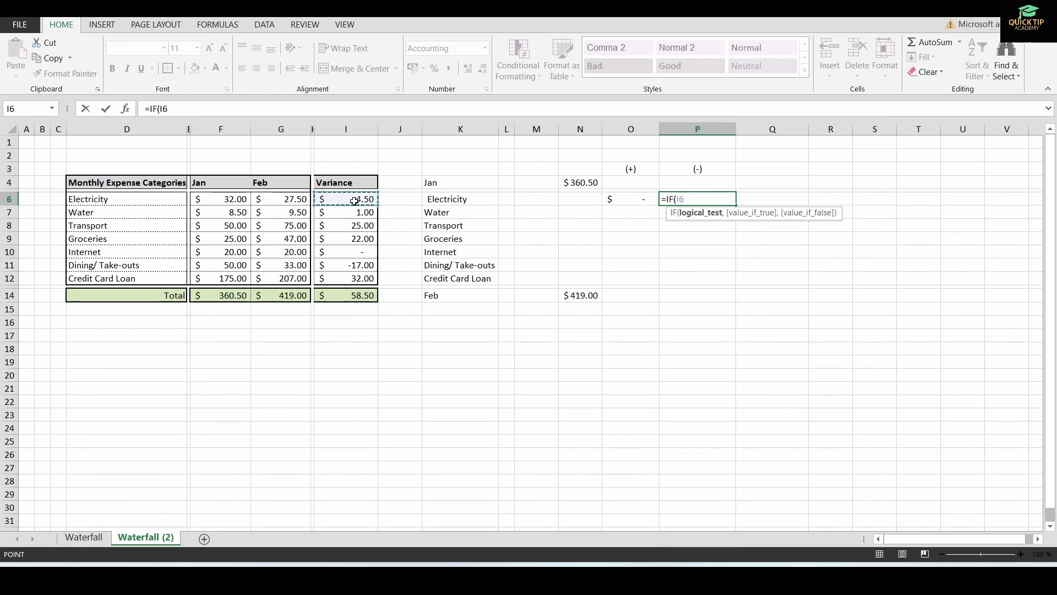
{"action": "type", "text": "<0,abs"}
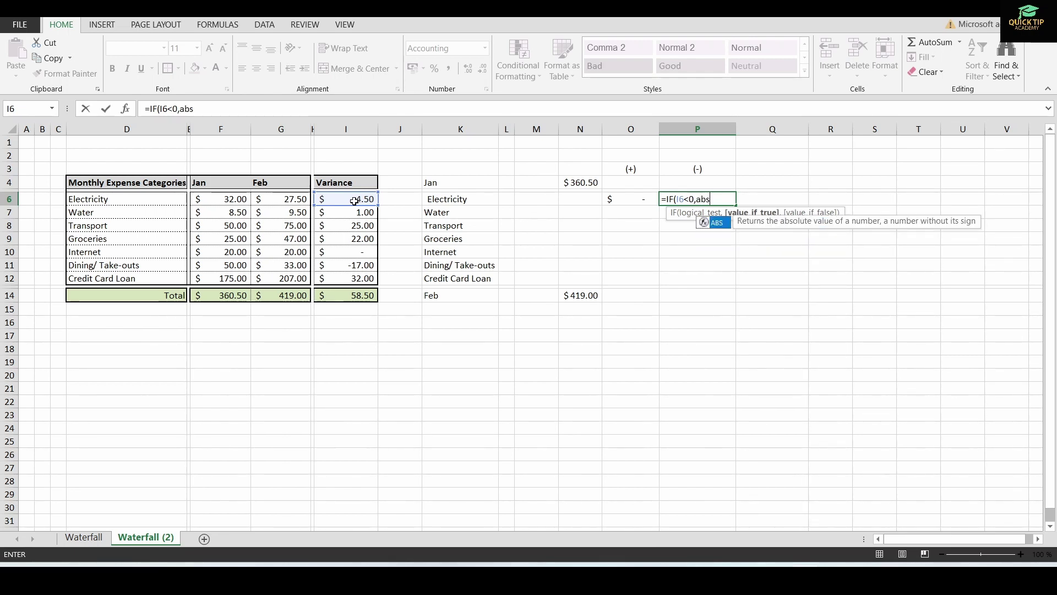
{"action": "double_click", "coordinate": [716, 222]}
{"action": "left_click", "coordinate": [354, 199]}
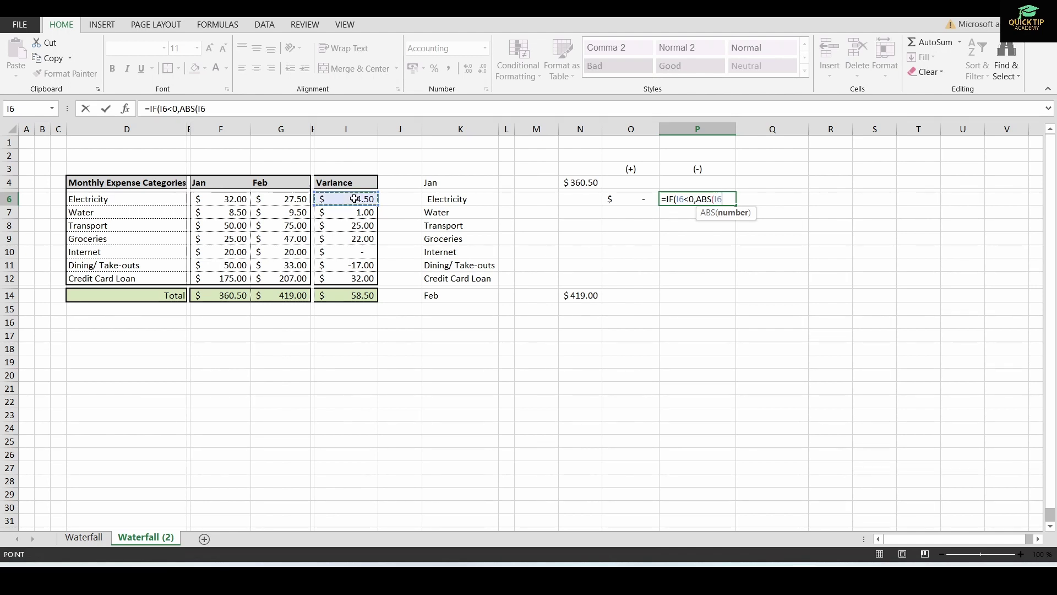
{"action": "type", "text": "),0"}
{"action": "key", "text": "Return"}
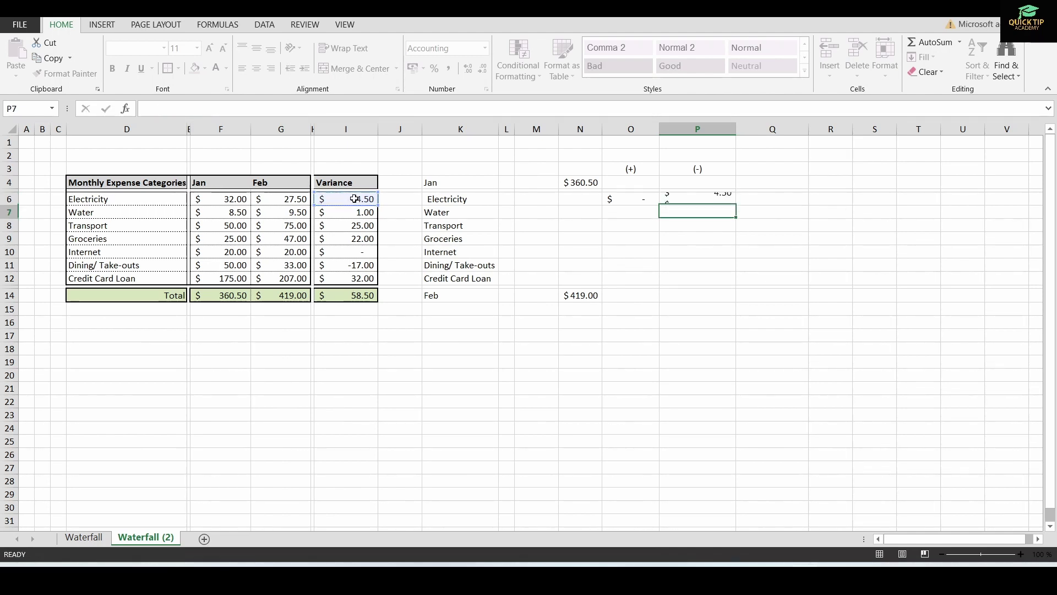
{"action": "left_click_drag", "start_coordinate": [628, 199], "coordinate": [743, 281]}
Enter the running base formula =N4+O6-P6 in M6 for Electricity.
{"action": "left_click", "coordinate": [536, 199]}
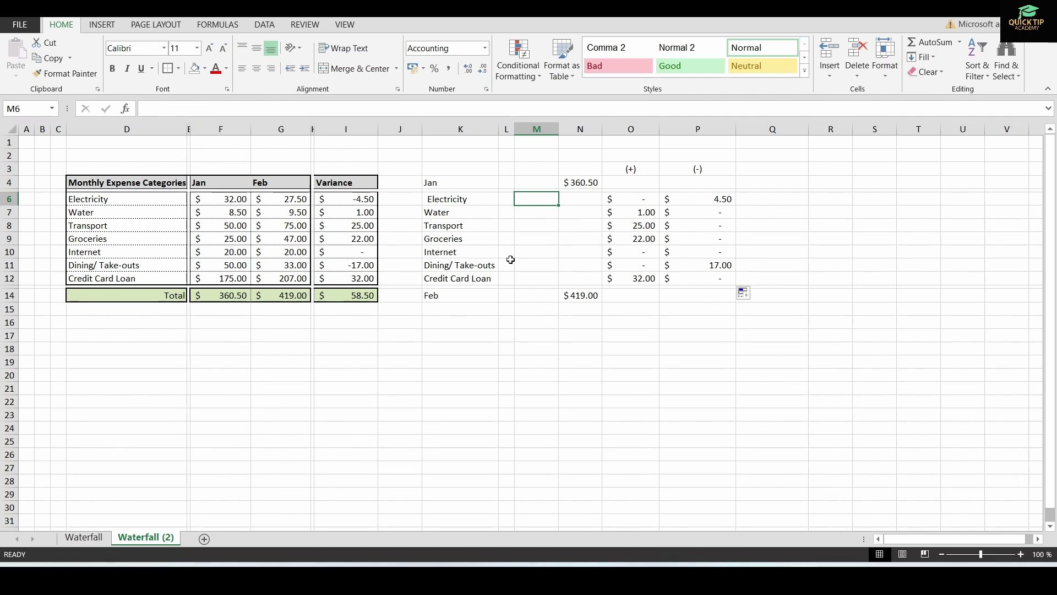
{"action": "type", "text": "="}
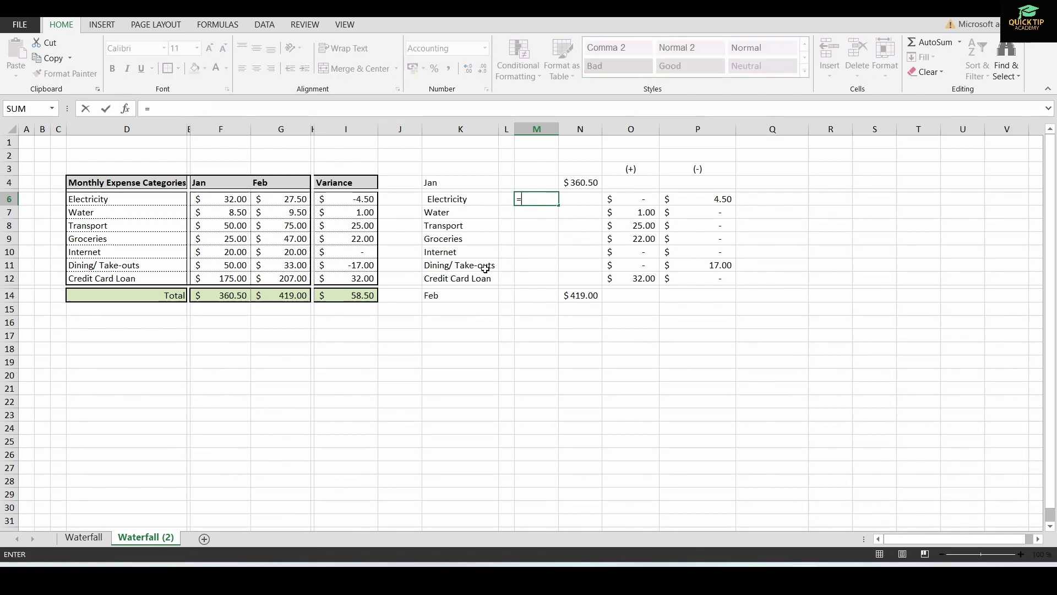
{"action": "left_click", "coordinate": [587, 183]}
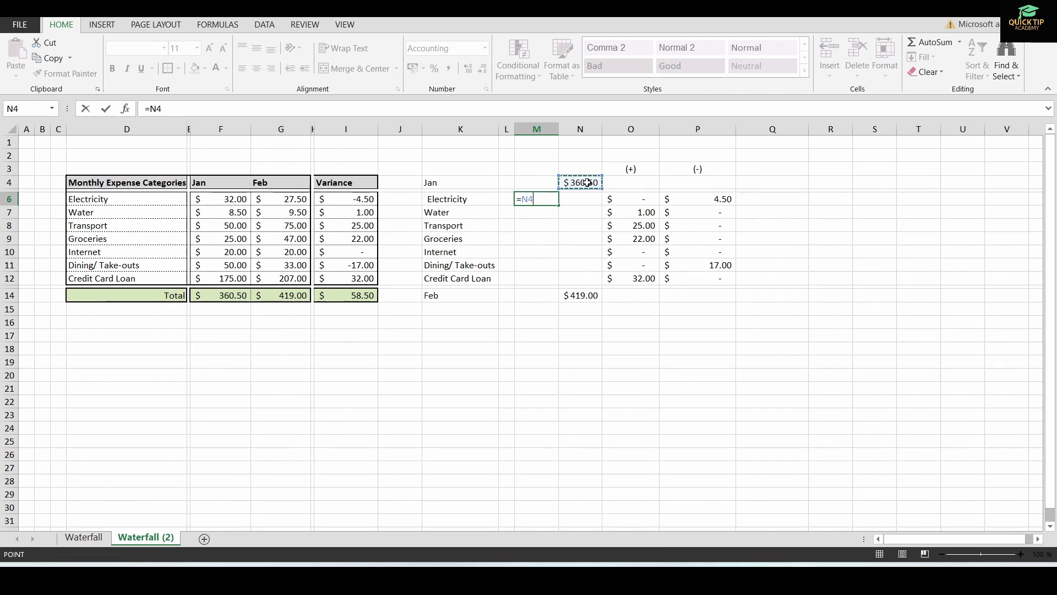
{"action": "type", "text": "+"}
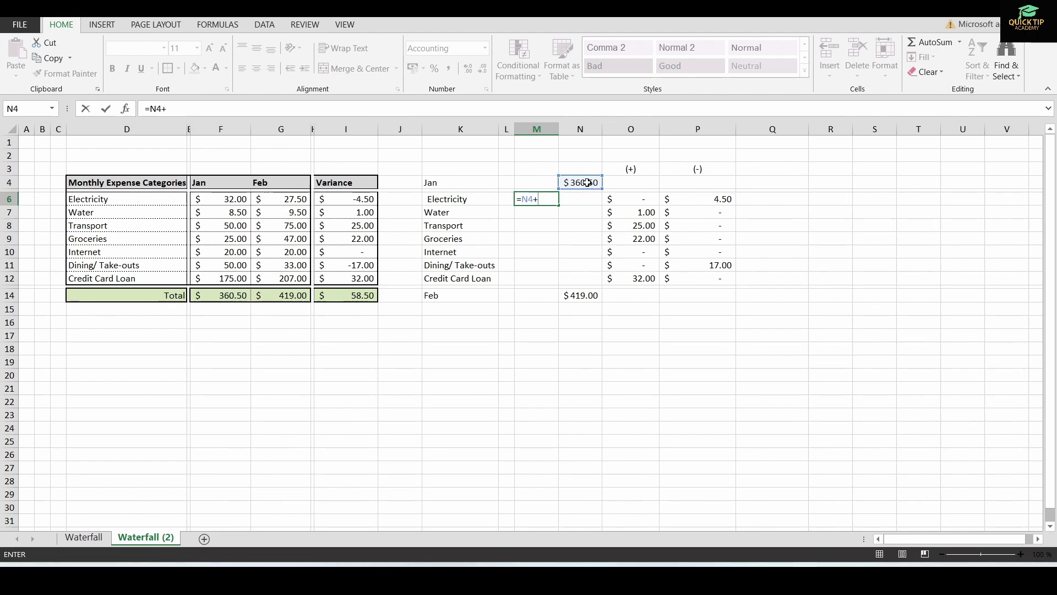
{"action": "left_click", "coordinate": [642, 198]}
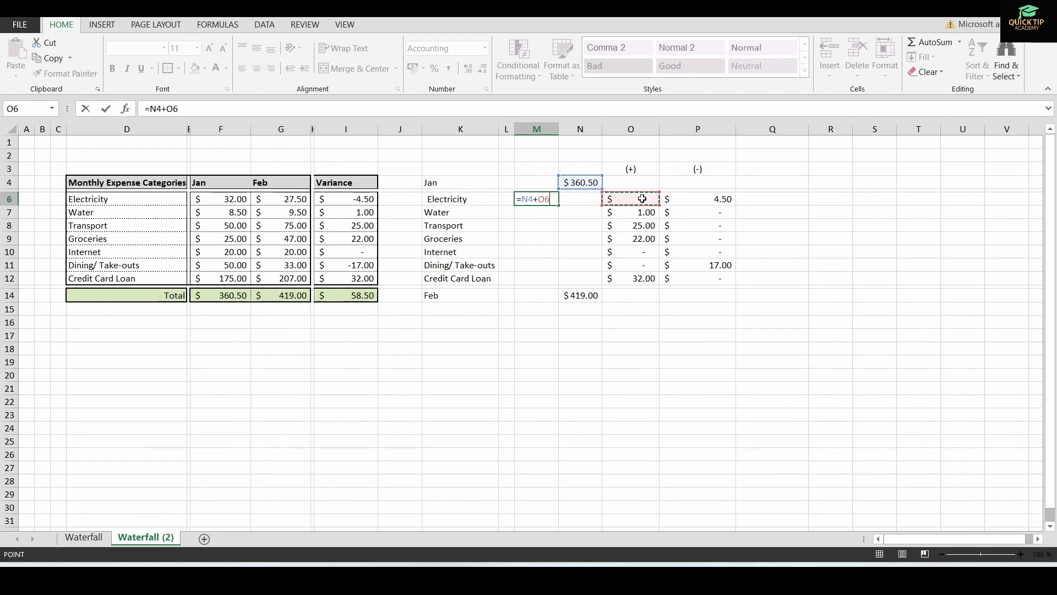
{"action": "type", "text": "-"}
{"action": "left_click", "coordinate": [710, 197]}
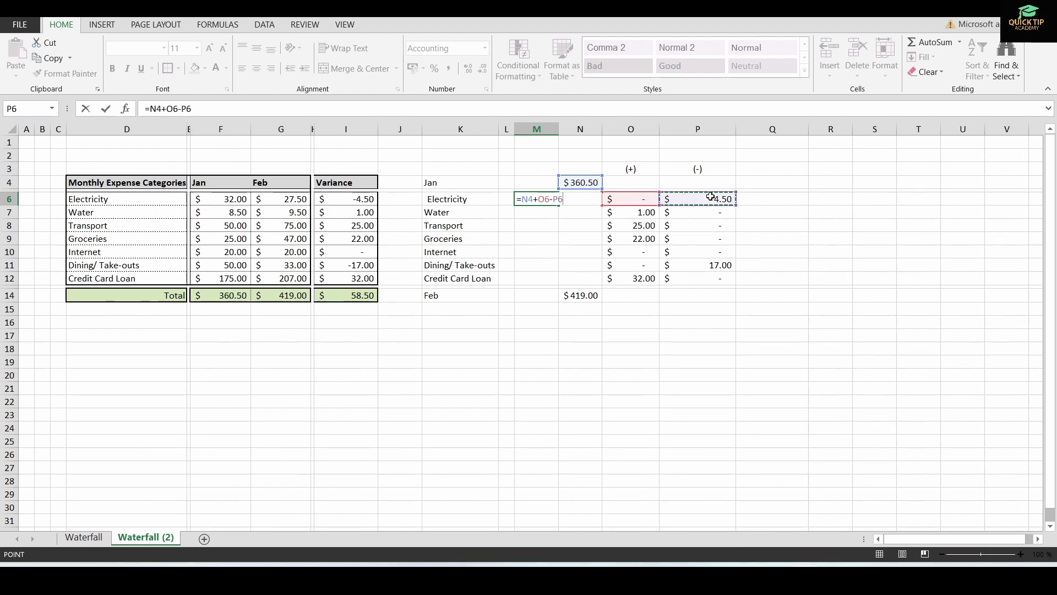
{"action": "key", "text": "Return"}
Enter the formula =M6+O7-P7 in M7 to carry the running base to Water.
{"action": "type", "text": "="}
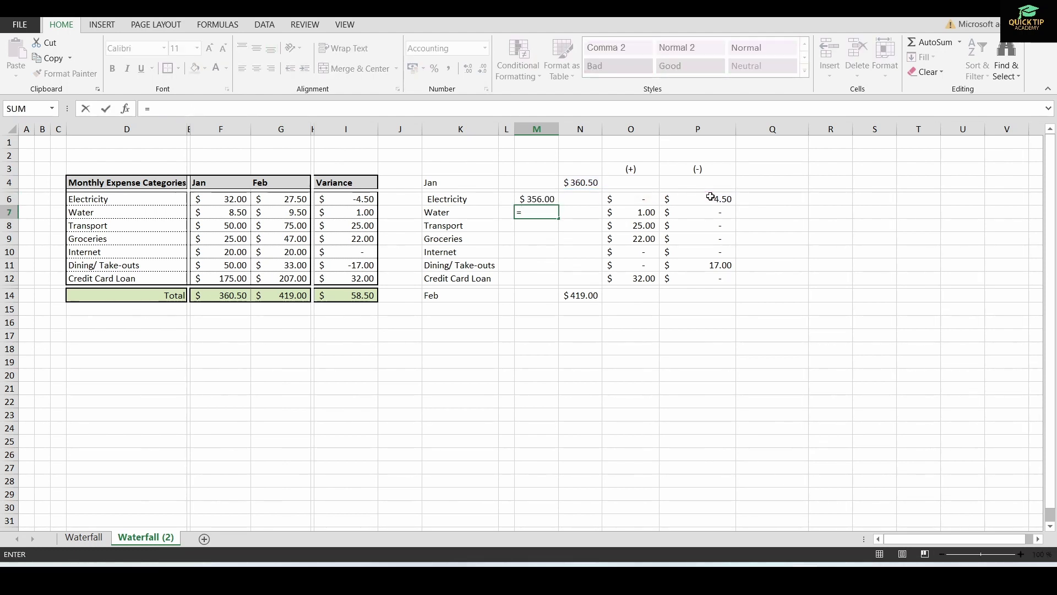
{"action": "left_click", "coordinate": [541, 200]}
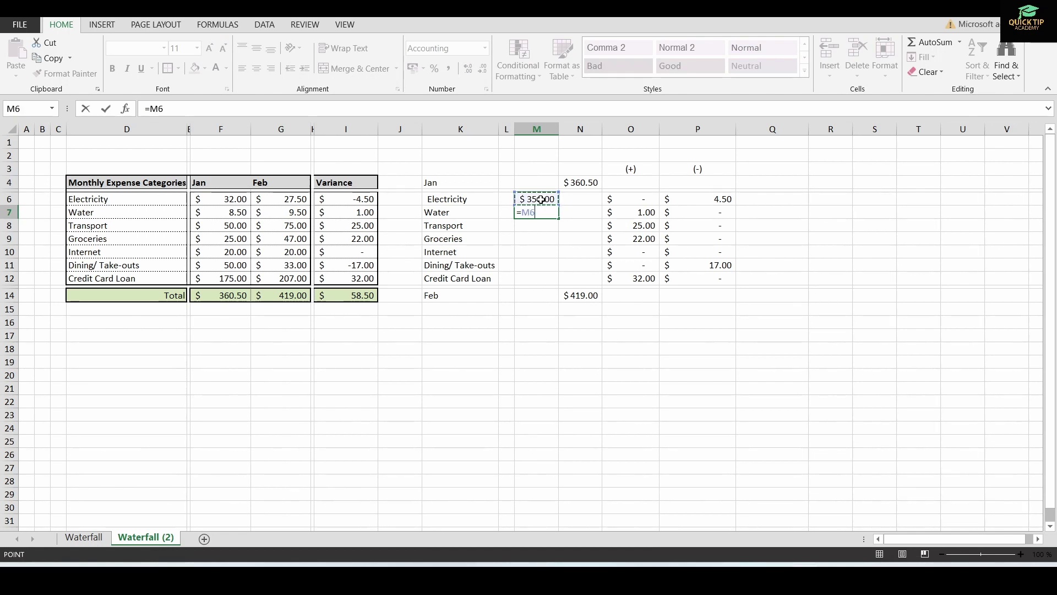
{"action": "type", "text": "+"}
{"action": "left_click", "coordinate": [640, 214]}
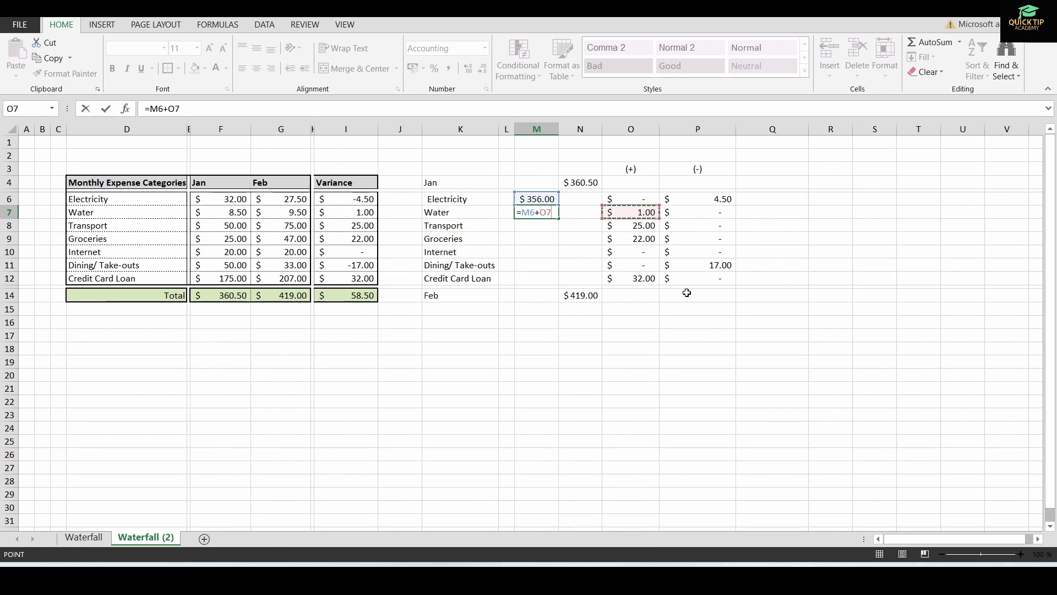
{"action": "type", "text": "-"}
{"action": "left_click", "coordinate": [707, 212]}
{"action": "key", "text": "Return"}
Enter the formula =M7+O8-P8 in M8 to carry the running base to Transport.
{"action": "type", "text": "="}
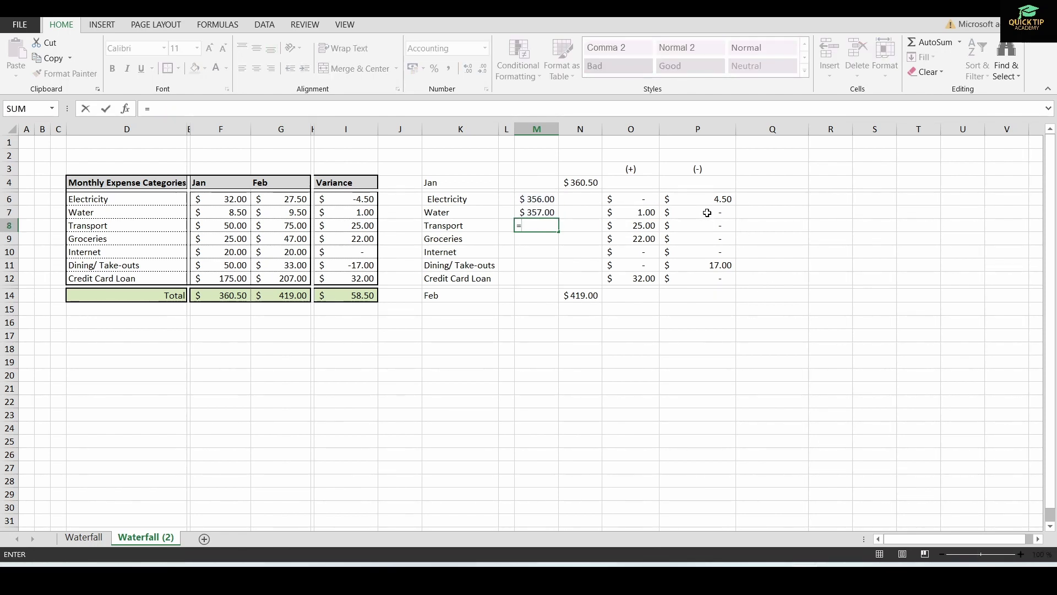
{"action": "left_click", "coordinate": [535, 211]}
{"action": "type", "text": "+"}
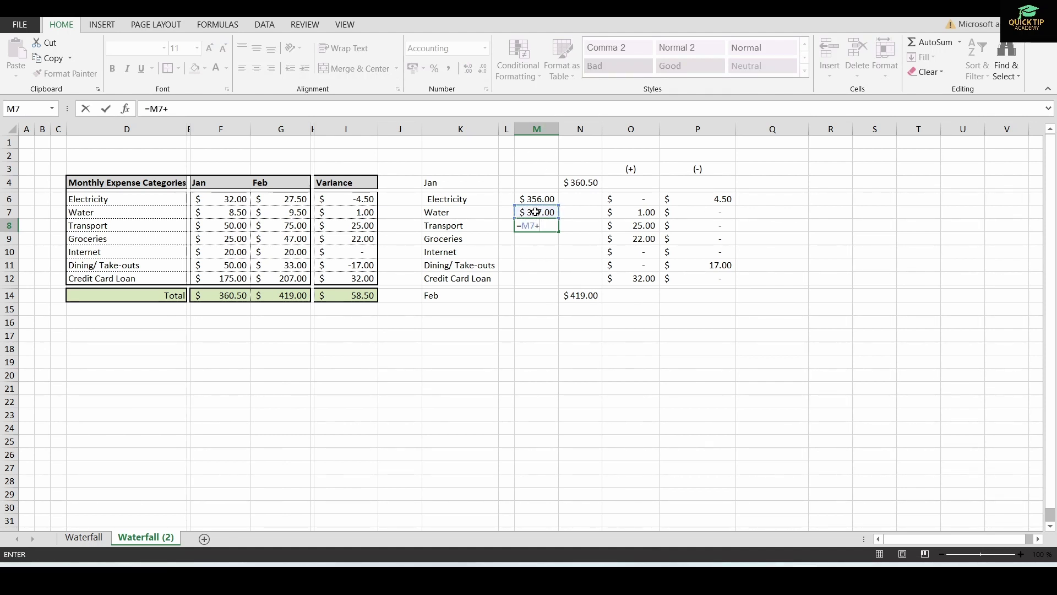
{"action": "left_click", "coordinate": [642, 226]}
{"action": "type", "text": "-"}
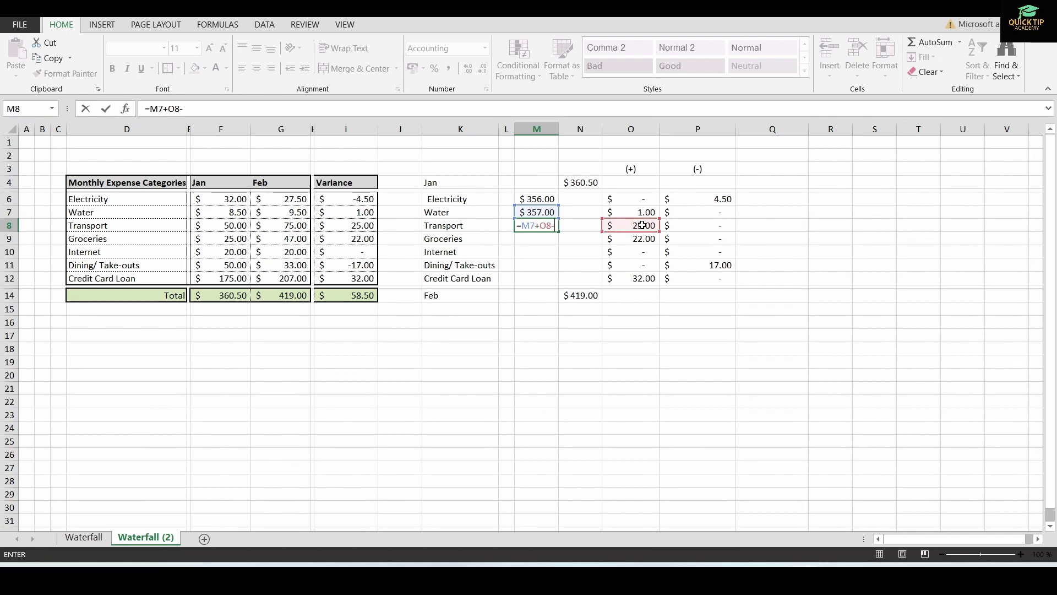
{"action": "left_click", "coordinate": [693, 226]}
{"action": "key", "text": "Return"}
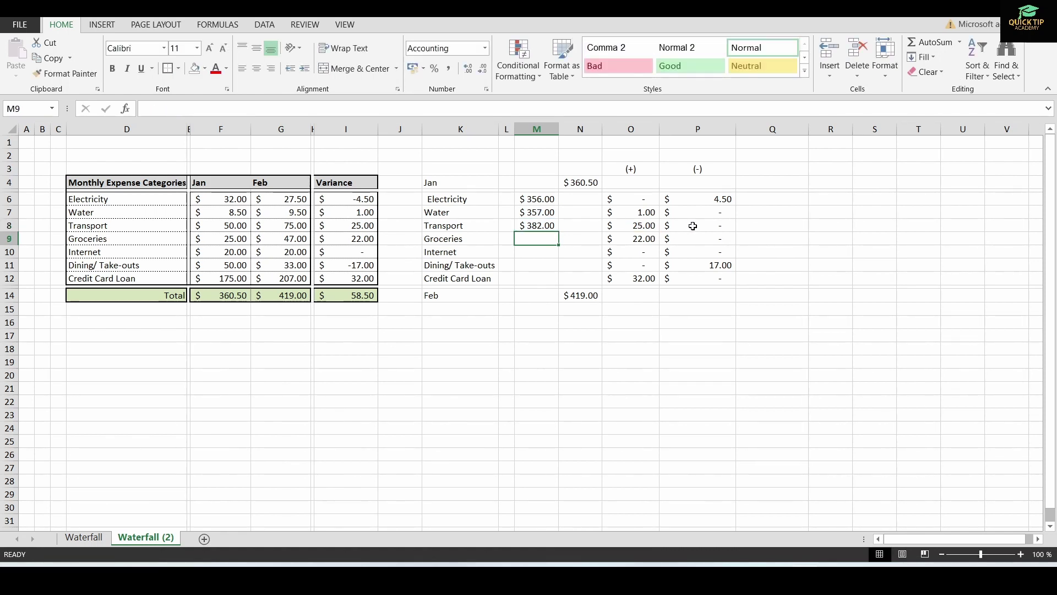
Fill the M8 formula down to M12 and check the formula in the Credit Card Loan row.
{"action": "left_click", "coordinate": [551, 225]}
{"action": "left_click_drag", "start_coordinate": [559, 232], "coordinate": [559, 281]}
{"action": "left_click", "coordinate": [693, 325]}
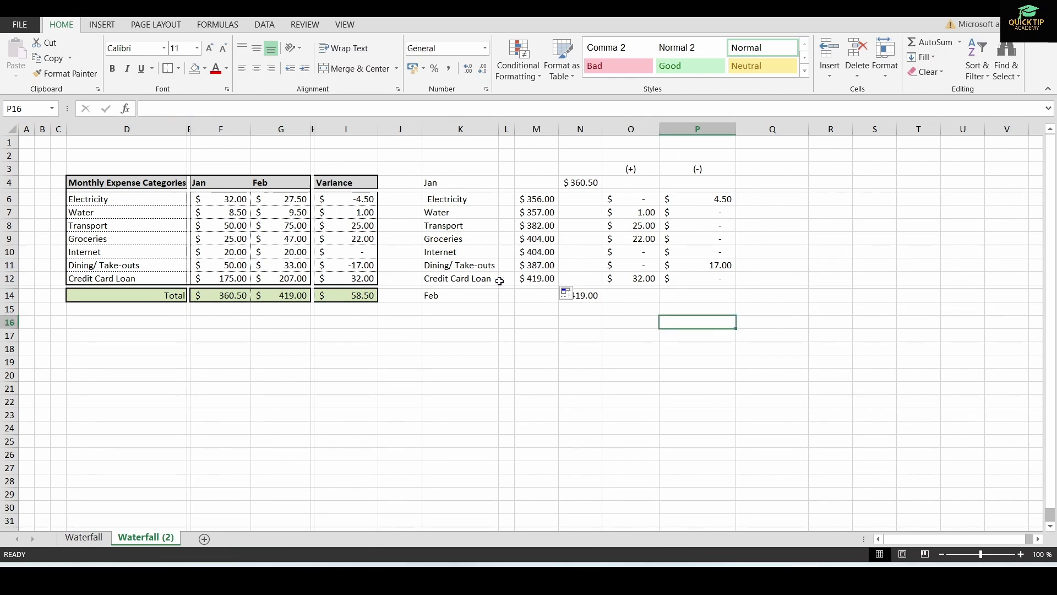
{"action": "left_click", "coordinate": [542, 278]}
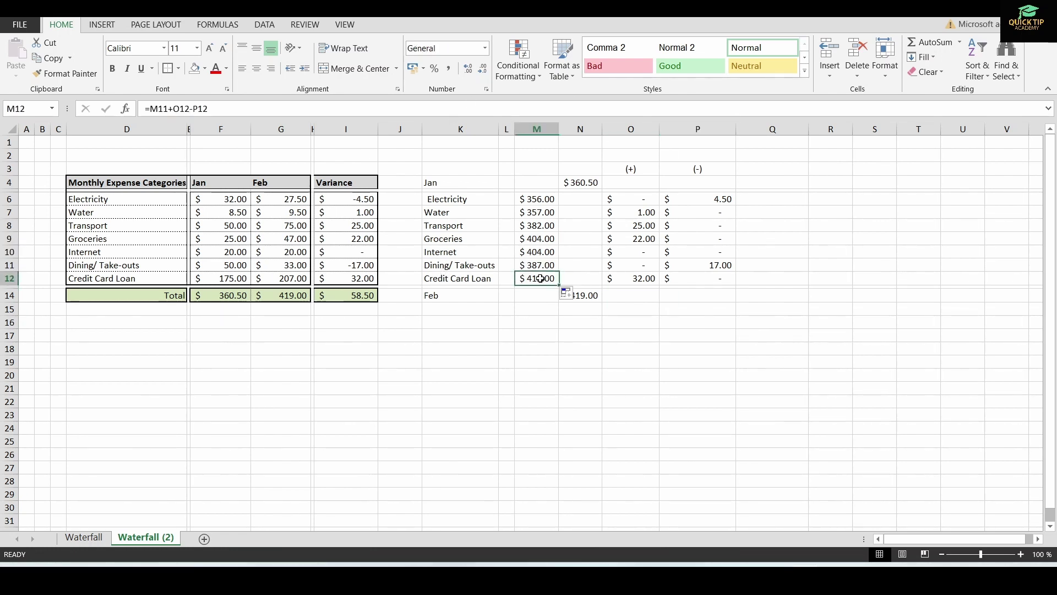
Insert a stacked column chart from the helper range K4:P14.
{"action": "left_click_drag", "start_coordinate": [435, 182], "coordinate": [733, 294]}
{"action": "left_click", "coordinate": [101, 28]}
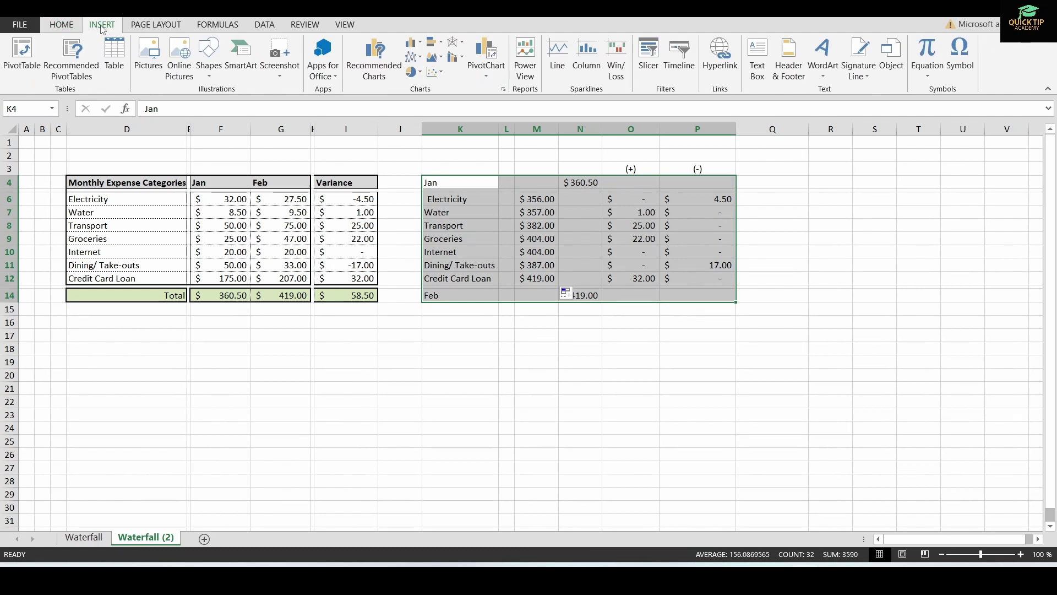
{"action": "left_click", "coordinate": [421, 44]}
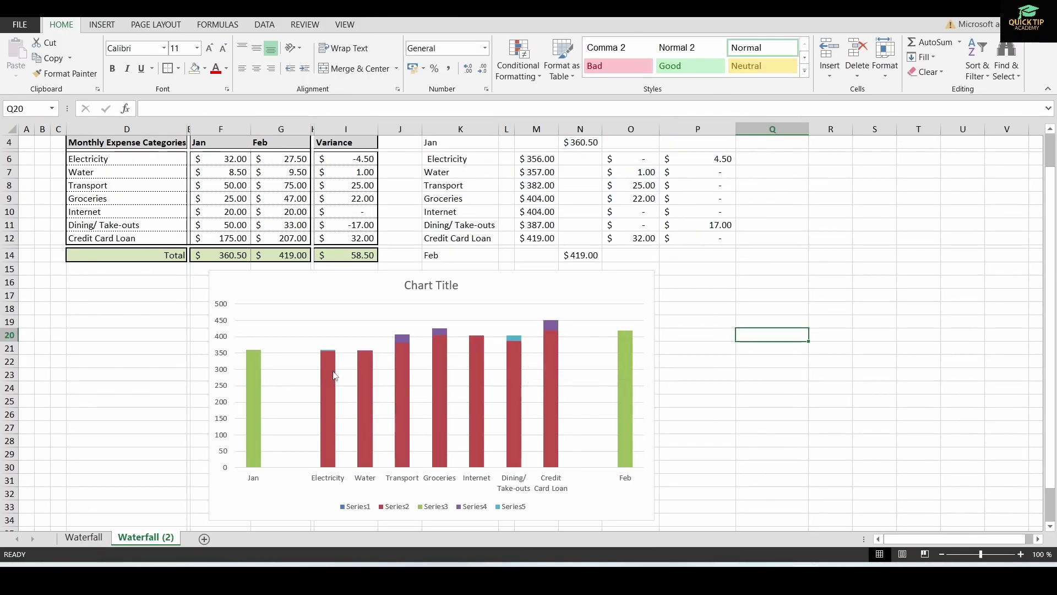
Set the base columns (Series2) in the chart to No fill.
{"action": "mouse_move", "coordinate": [328, 365]}
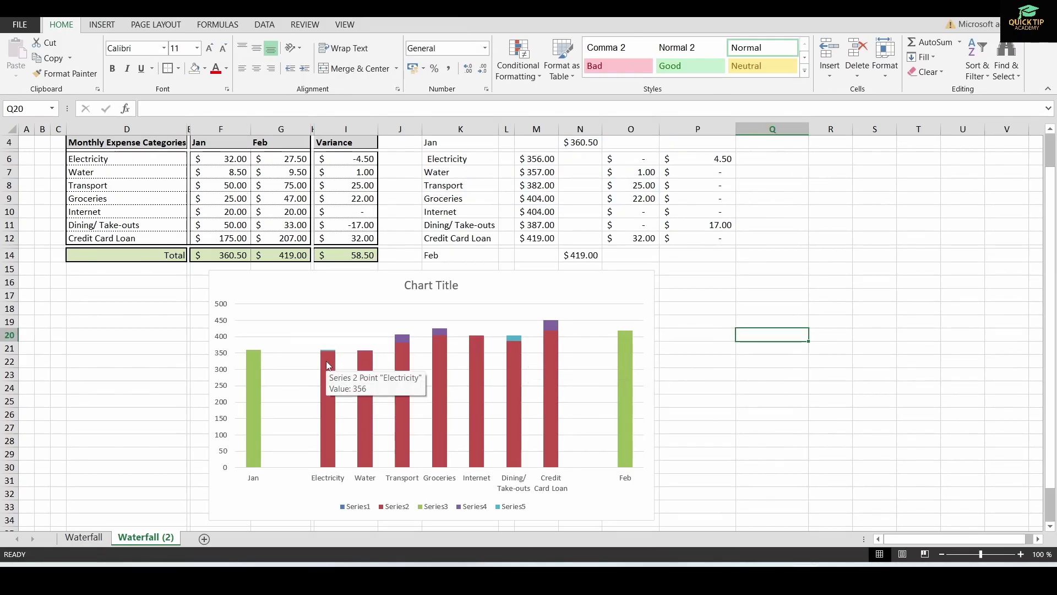
{"action": "left_click", "coordinate": [329, 389]}
{"action": "double_click", "coordinate": [329, 389]}
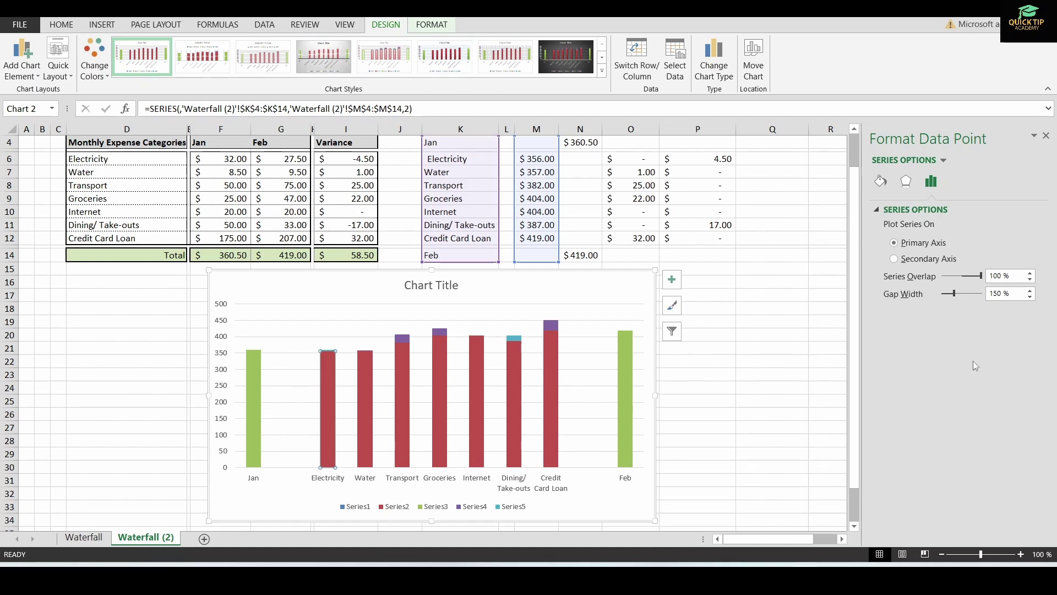
{"action": "left_click", "coordinate": [880, 181]}
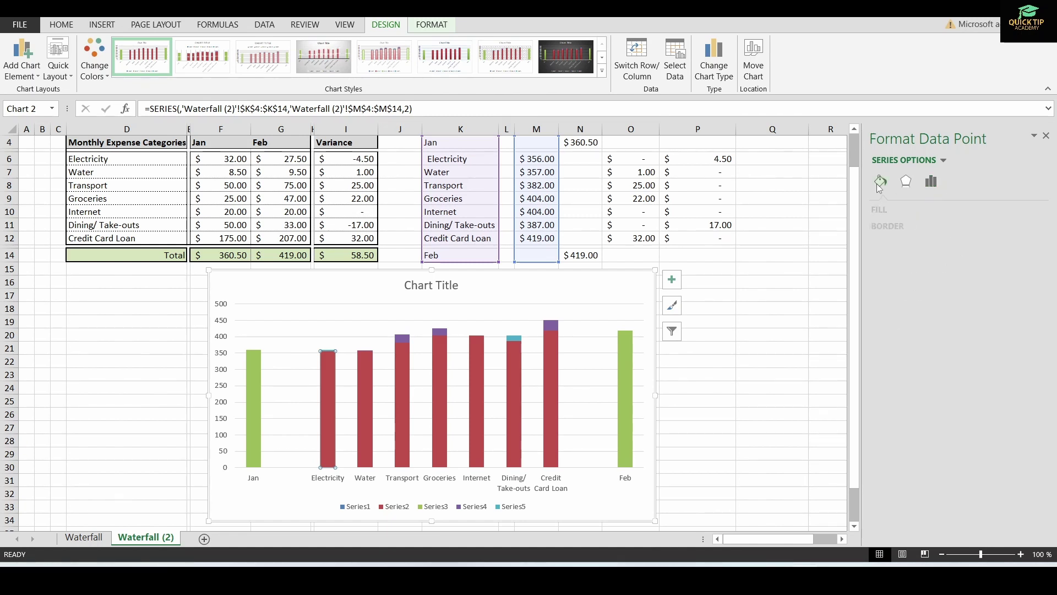
{"action": "left_click", "coordinate": [892, 209]}
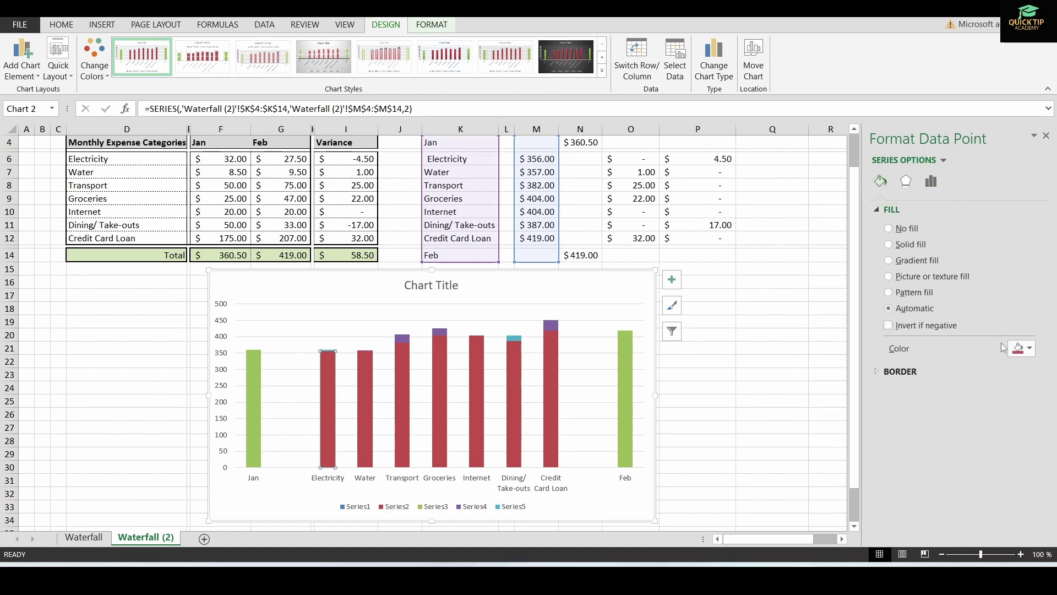
{"action": "left_click", "coordinate": [900, 229]}
{"action": "left_click", "coordinate": [901, 228]}
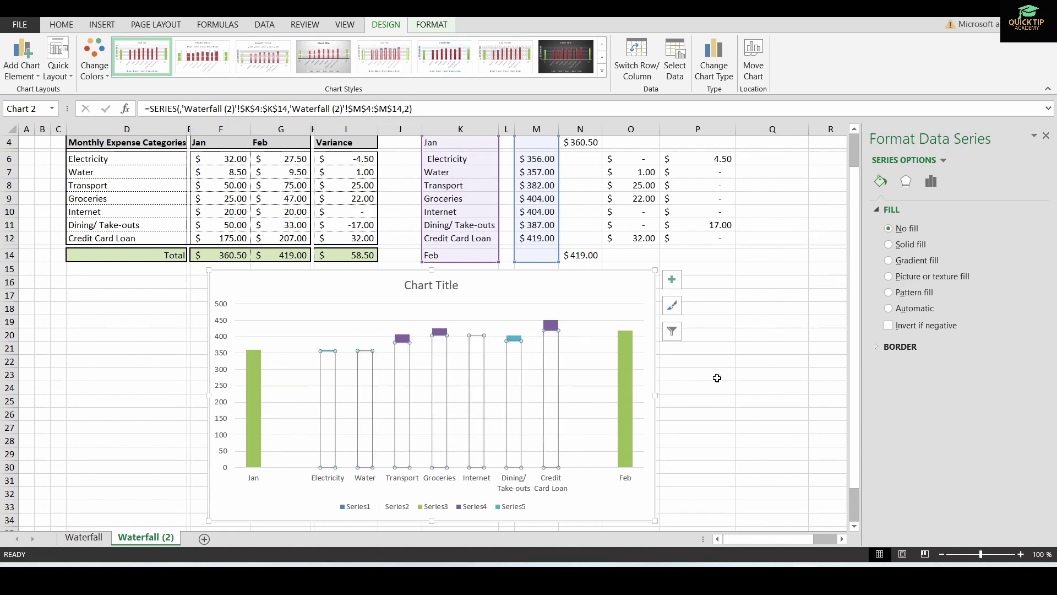
{"action": "left_click", "coordinate": [718, 377]}
{"action": "left_click", "coordinate": [737, 401]}
Fill the positive variance bars (Series4) with the standard red colour.
{"action": "left_click", "coordinate": [551, 325]}
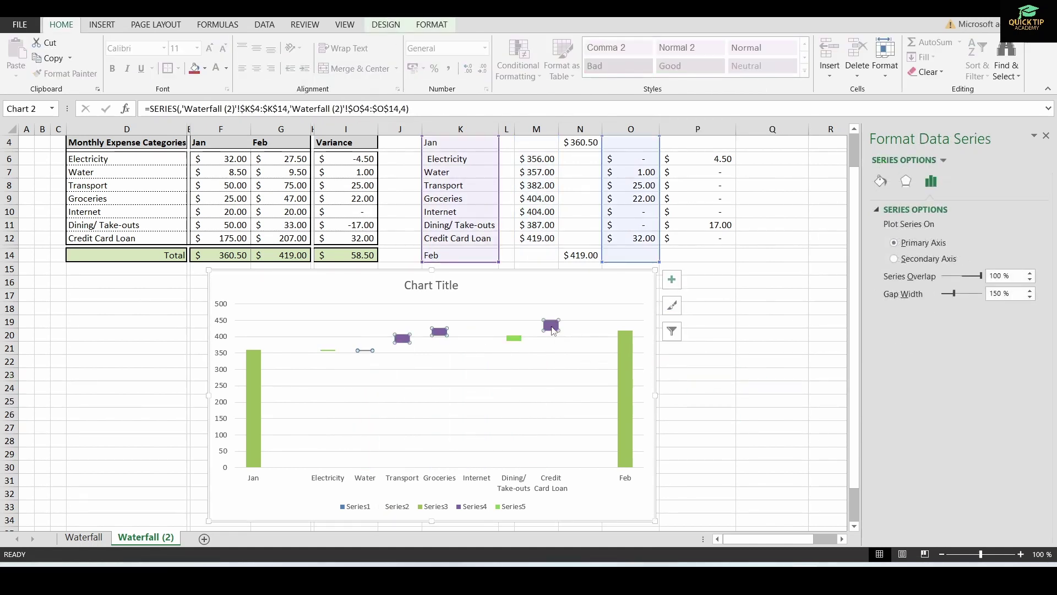
{"action": "left_click", "coordinate": [880, 181]}
{"action": "left_click", "coordinate": [1029, 349]}
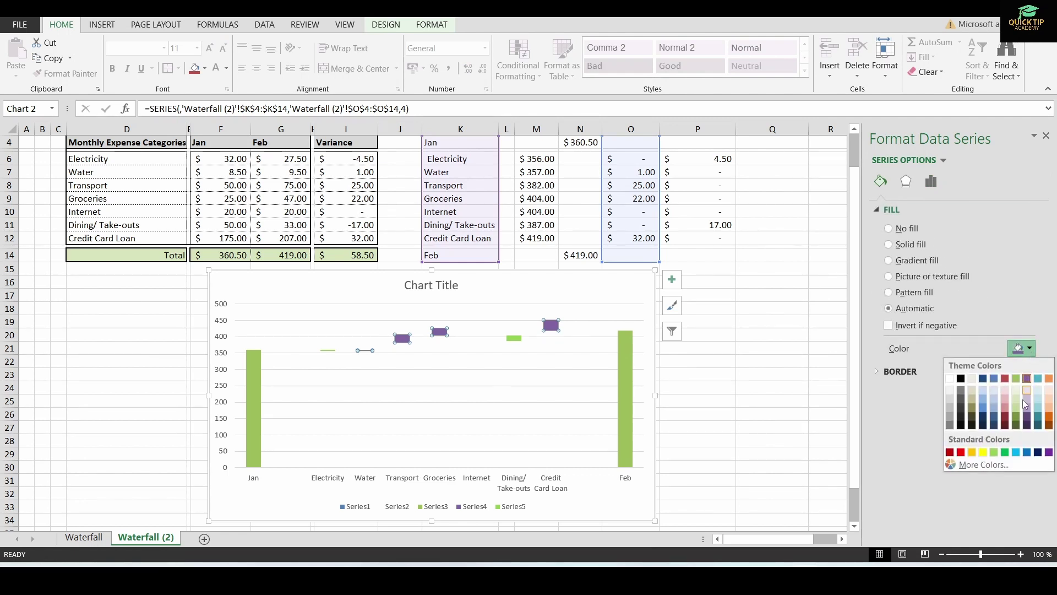
{"action": "left_click", "coordinate": [960, 452]}
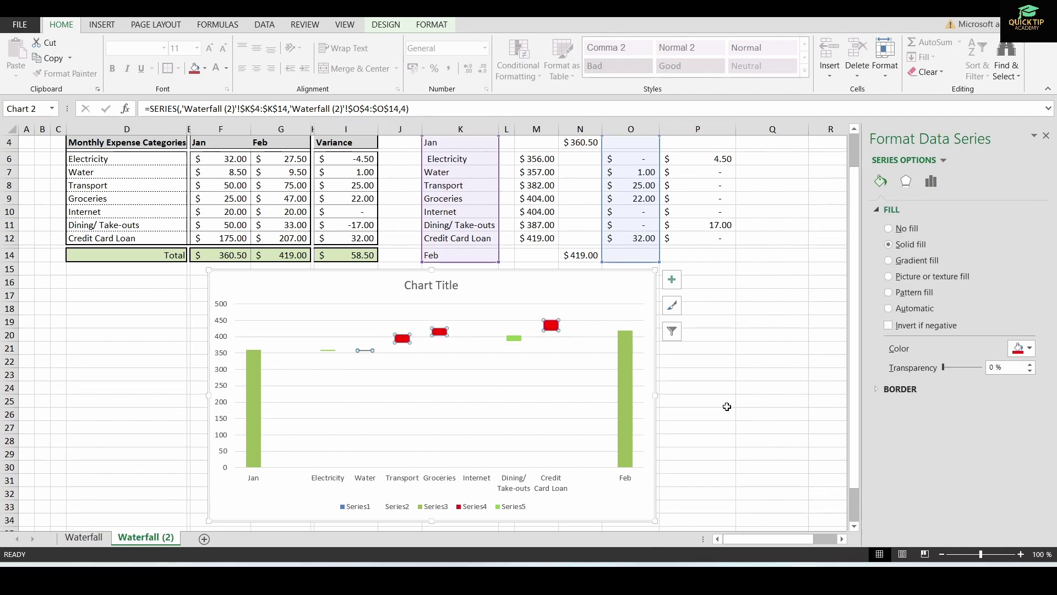
{"action": "left_click", "coordinate": [727, 409]}
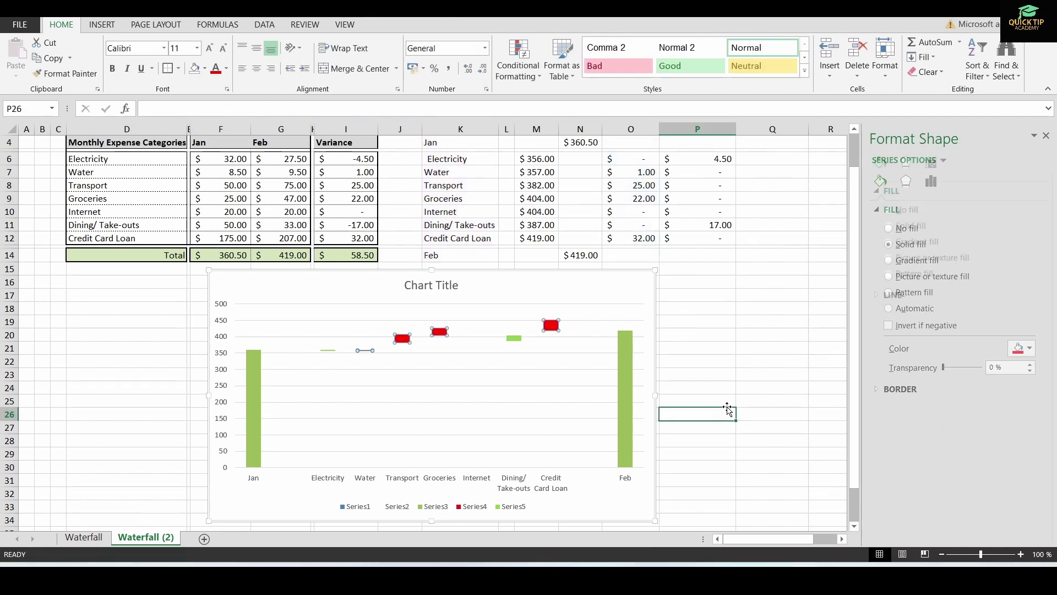
Fill the Jan and Feb total columns (Series3) with the standard blue colour.
{"action": "left_click", "coordinate": [254, 394]}
{"action": "left_click", "coordinate": [881, 181]}
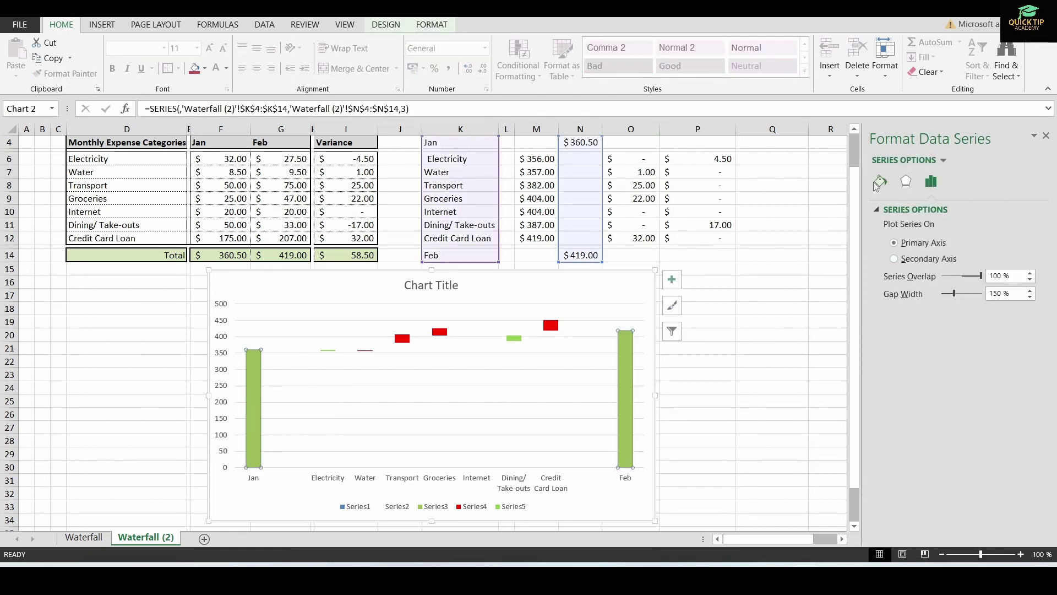
{"action": "left_click", "coordinate": [1028, 348]}
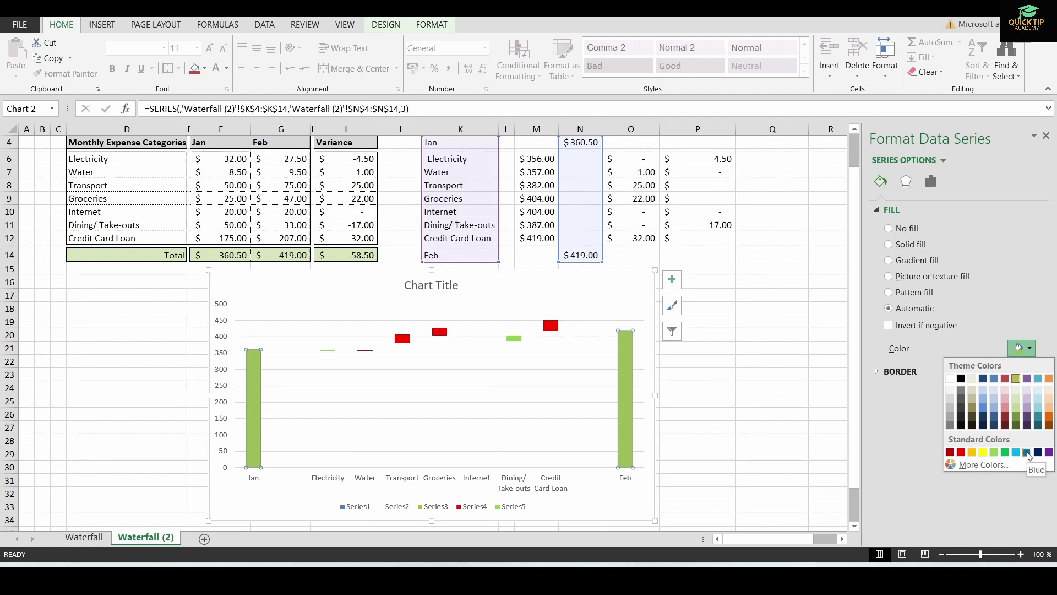
{"action": "left_click", "coordinate": [1027, 452]}
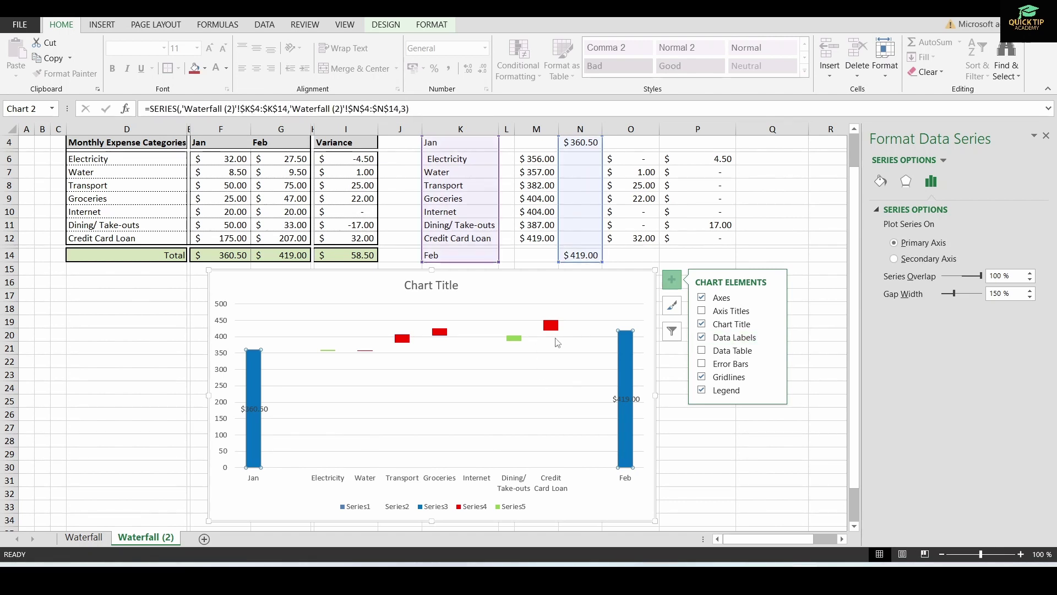
Add data labels to the red increase bars (Series4) and the green decrease bars (Series5).
{"action": "left_click", "coordinate": [553, 326]}
{"action": "left_click", "coordinate": [728, 337]}
{"action": "left_click", "coordinate": [520, 342]}
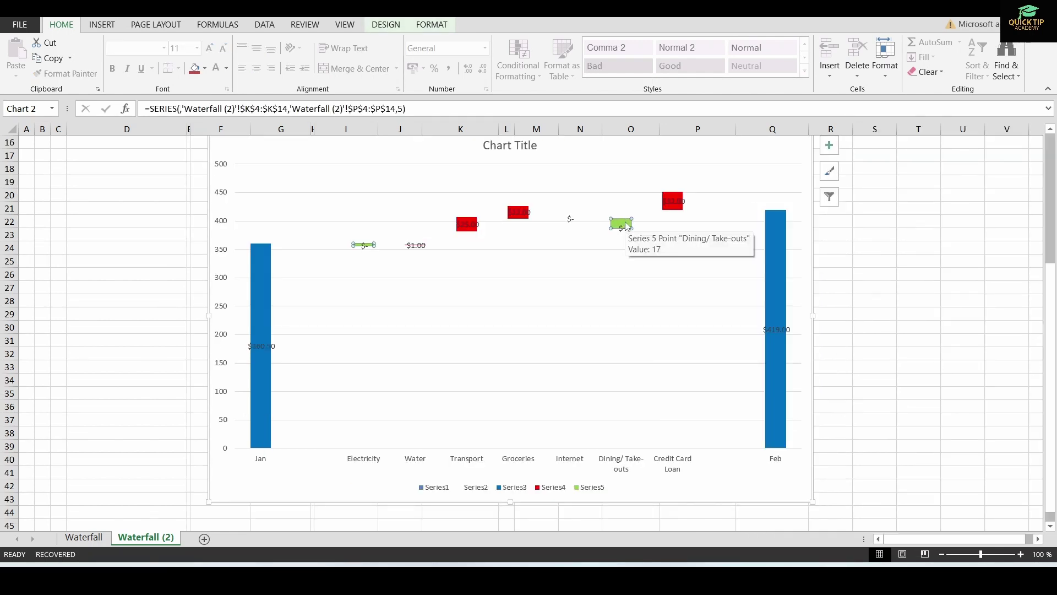
{"action": "key", "text": "Escape"}
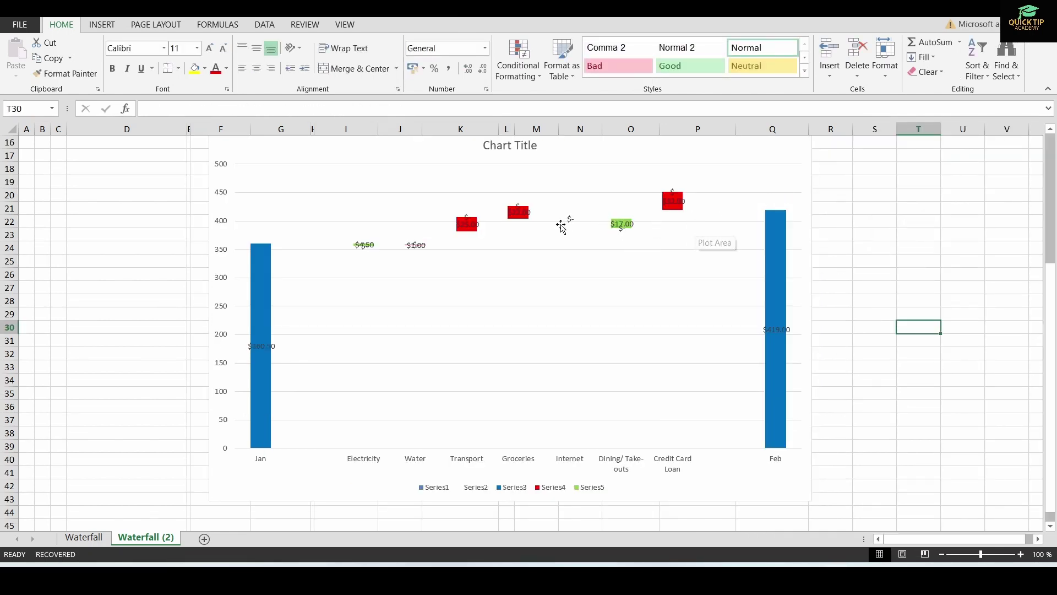
Move the Transport data label above its red bar and remove the stray zero label at Electricity.
{"action": "left_click", "coordinate": [466, 255]}
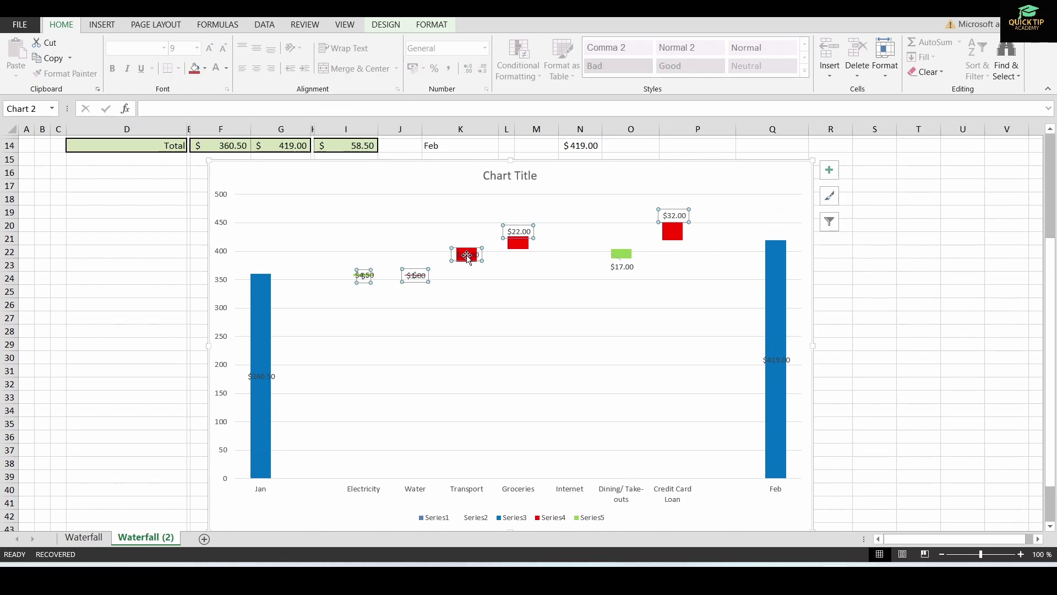
{"action": "left_click_drag", "start_coordinate": [467, 255], "coordinate": [466, 244]}
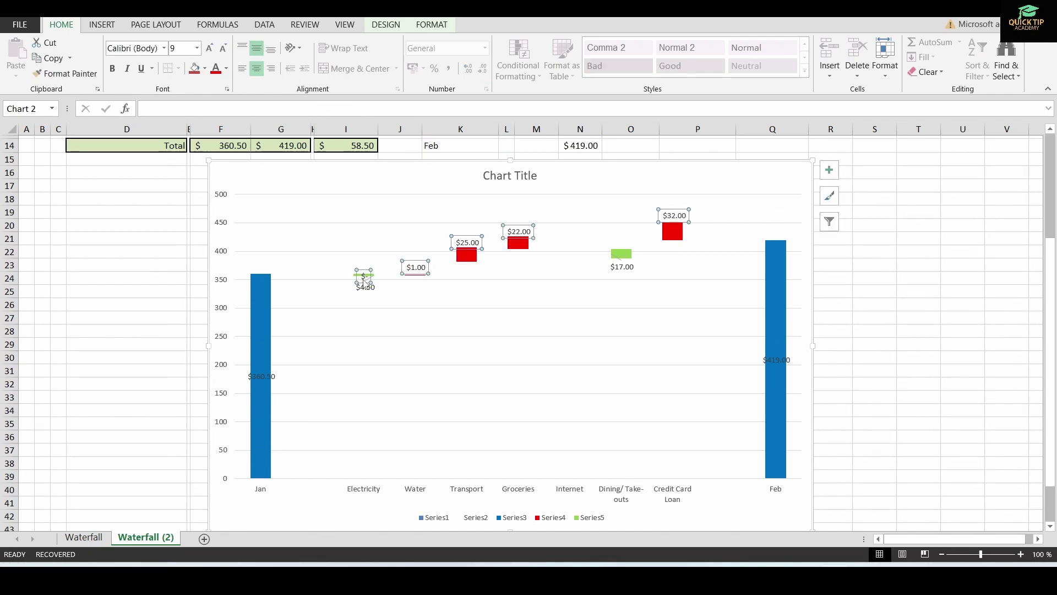
{"action": "left_click", "coordinate": [363, 278]}
{"action": "left_click", "coordinate": [621, 254]}
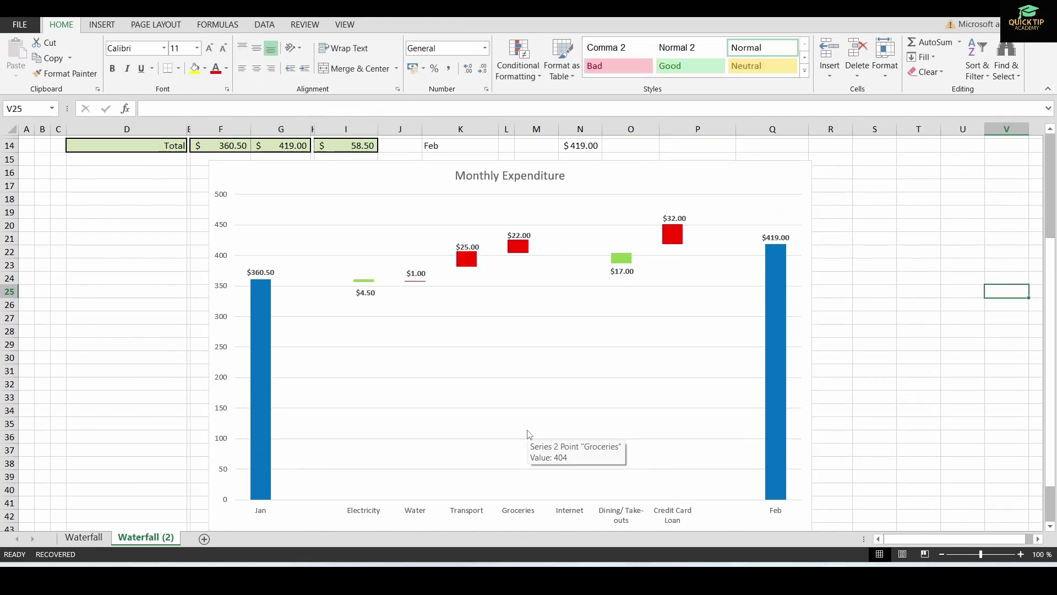
{"action": "left_click", "coordinate": [375, 274]}
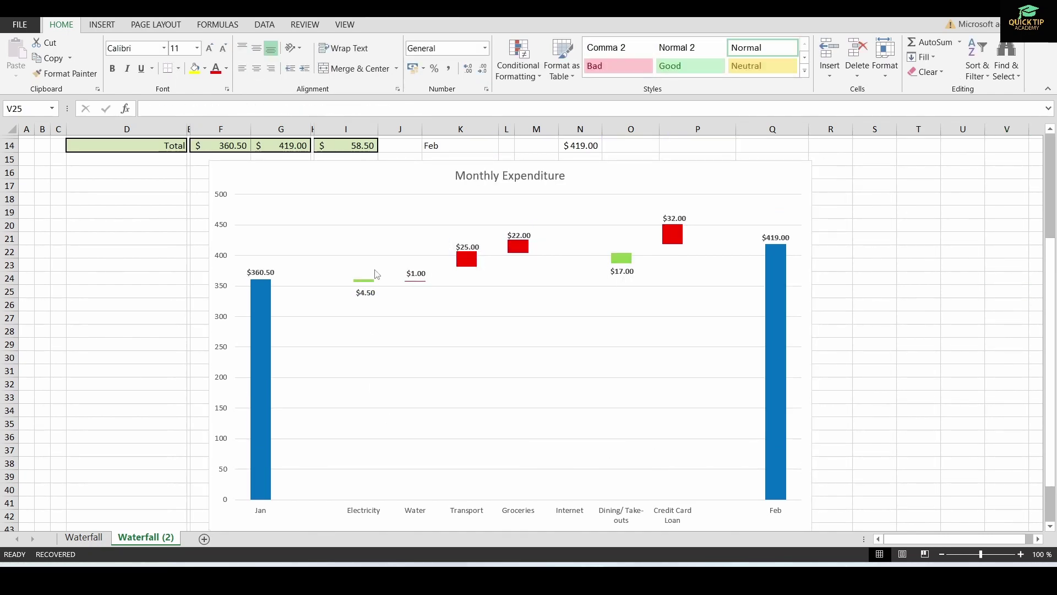